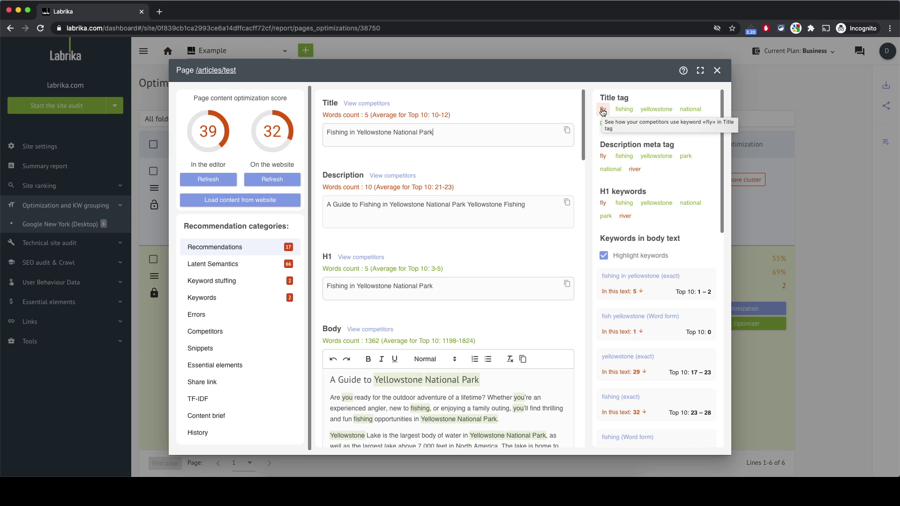
Step: Check how competitors use the keyword "fly" in their titles and add "Fly" at the start of the page title
left_click(603, 111)
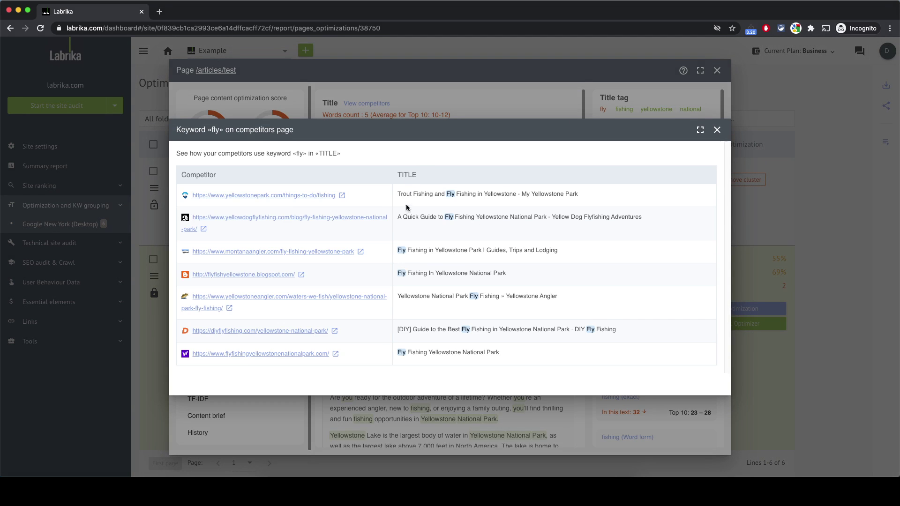
left_click_drag(445, 162, 441, 200)
left_click(592, 225)
left_click(717, 130)
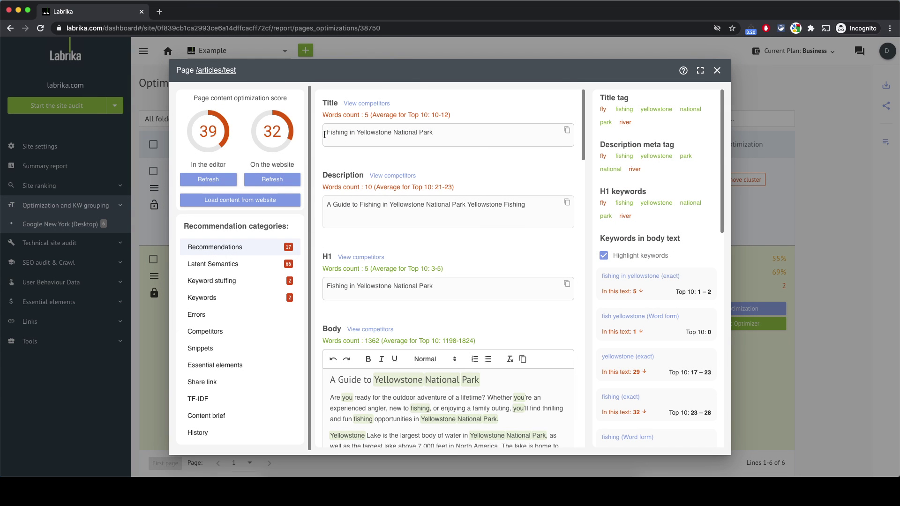
type("Fly")
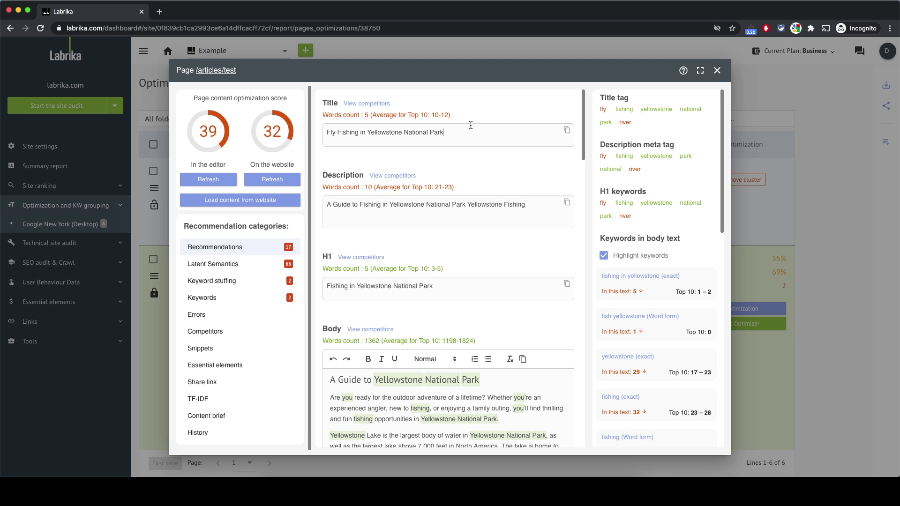
Step: Check competitors' title usage of "river", append "River" to the page title, and refresh the editor's optimization score
left_click(635, 124)
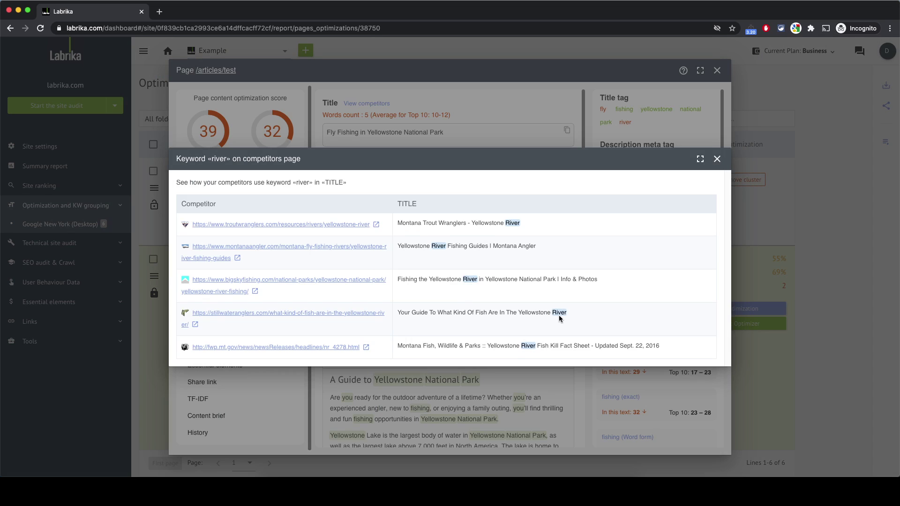
left_click(717, 148)
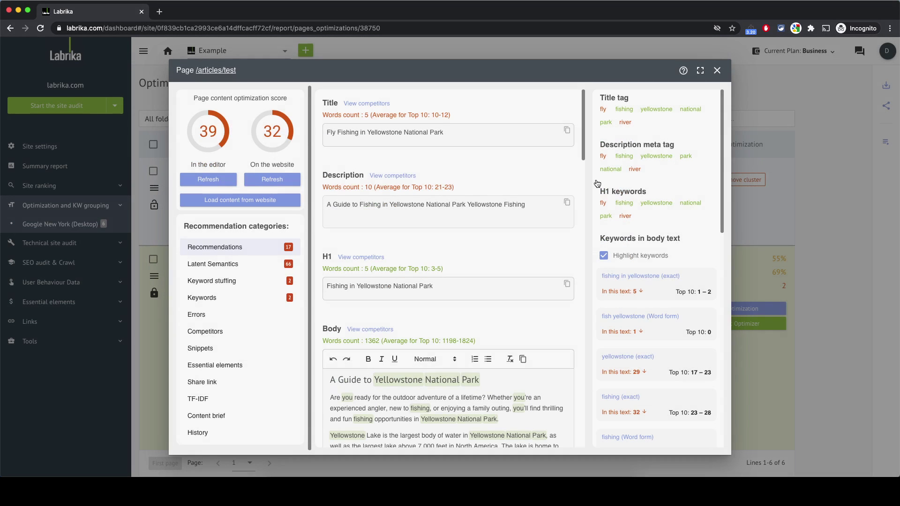
left_click(454, 132)
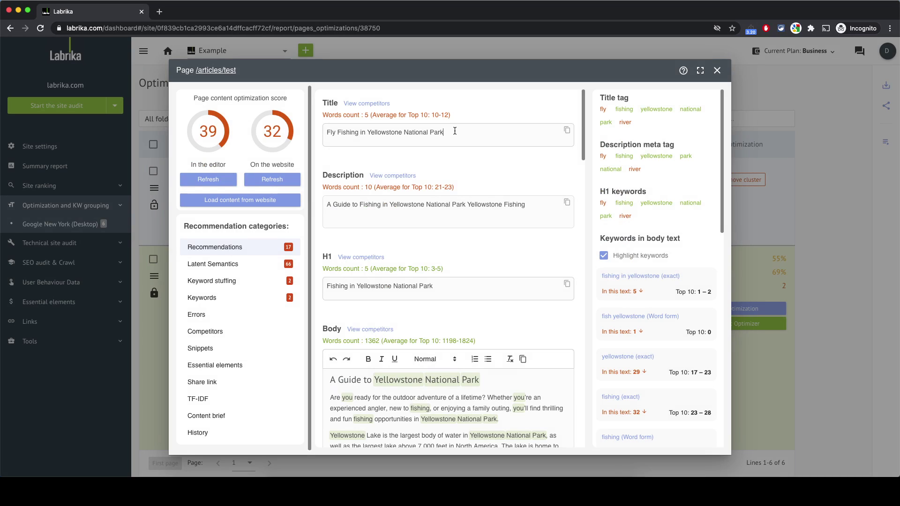
type("River")
left_click(207, 181)
left_click(206, 181)
Step: Check how competitors use "fly" in their descriptions and insert "Fly" before "Fishing in" in the page description
left_click(604, 156)
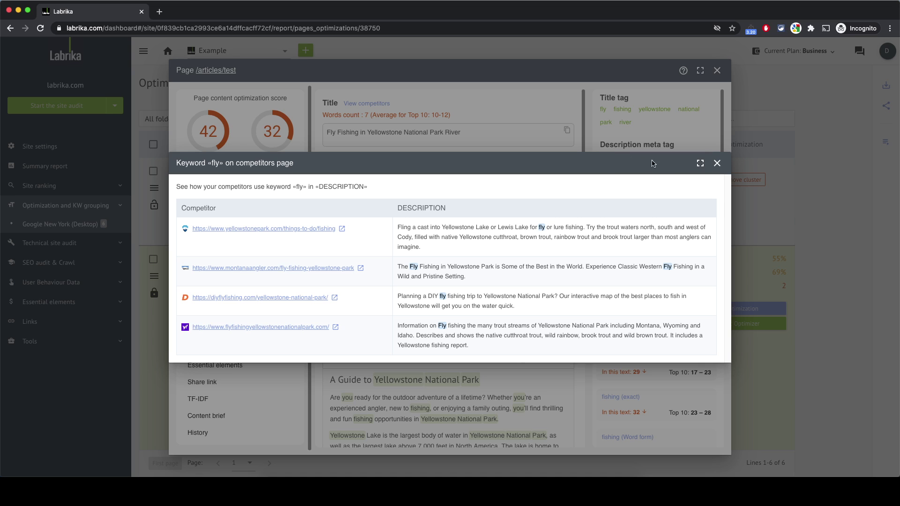
left_click(715, 164)
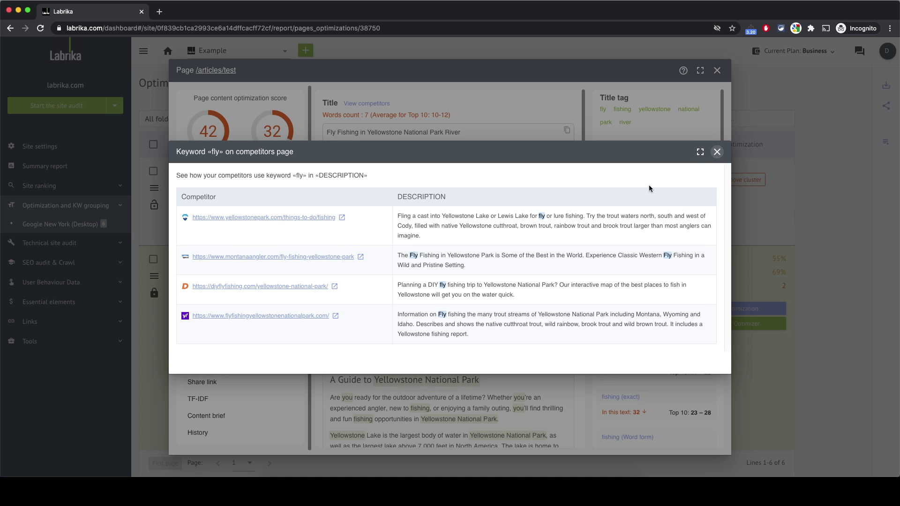
left_click(715, 153)
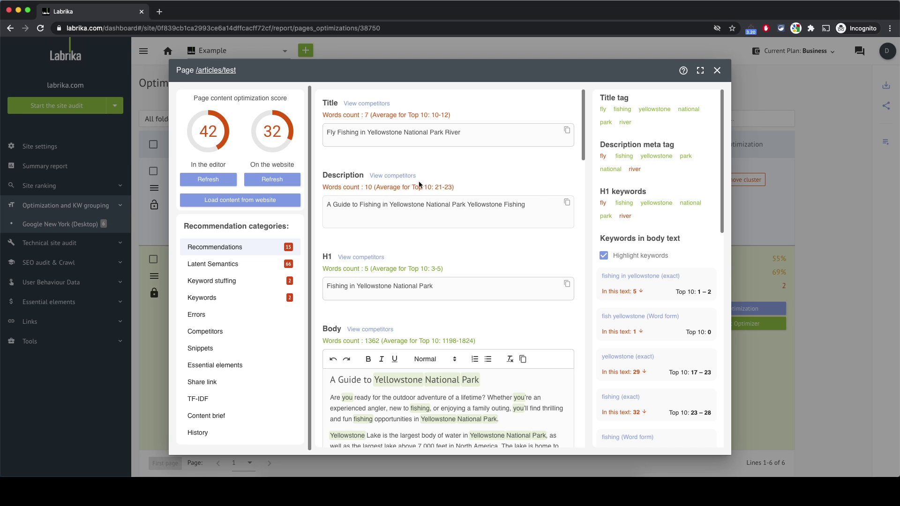
left_click(357, 204)
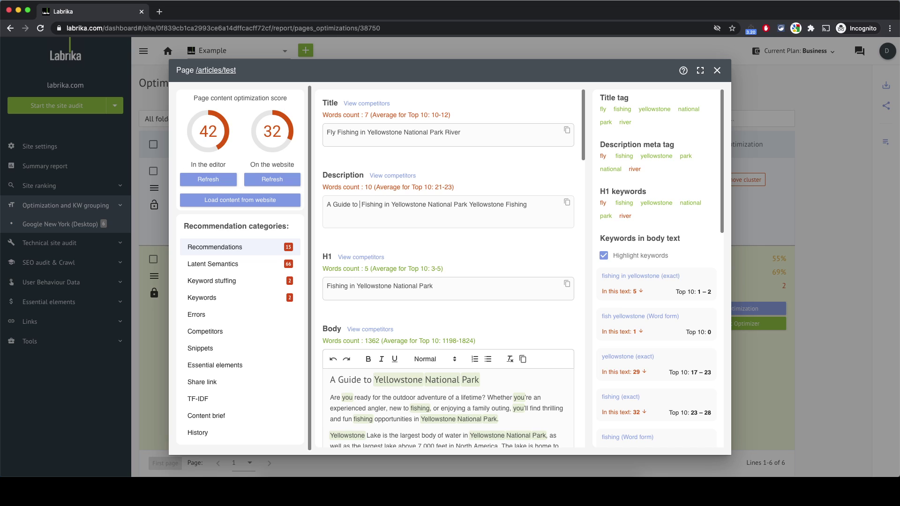
type("Fly")
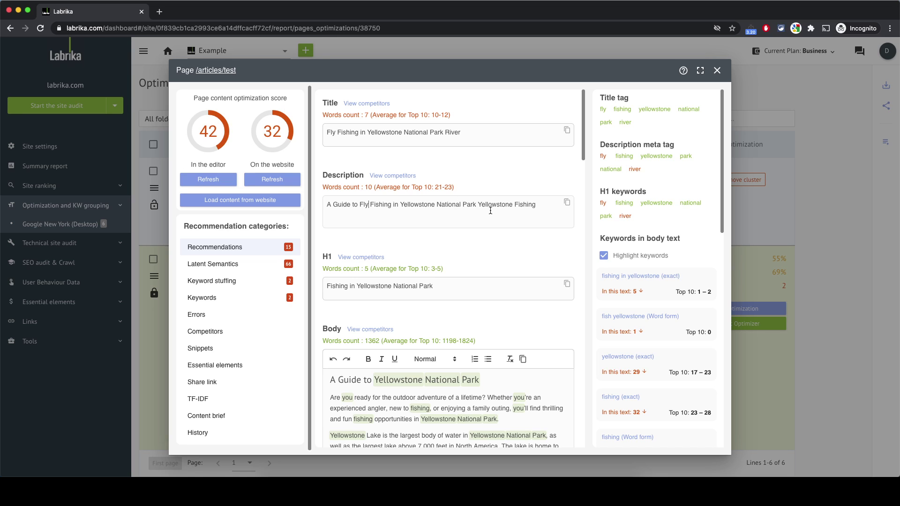
Step: Replace the last two words of the description with "River" and refresh the editor's optimization score
left_click_drag(478, 205, 544, 208)
key("BackSpace")
type("River")
left_click(214, 181)
Step: Examine how competitors use the keywords "fly" and "river" in their H1 headings
left_click(605, 202)
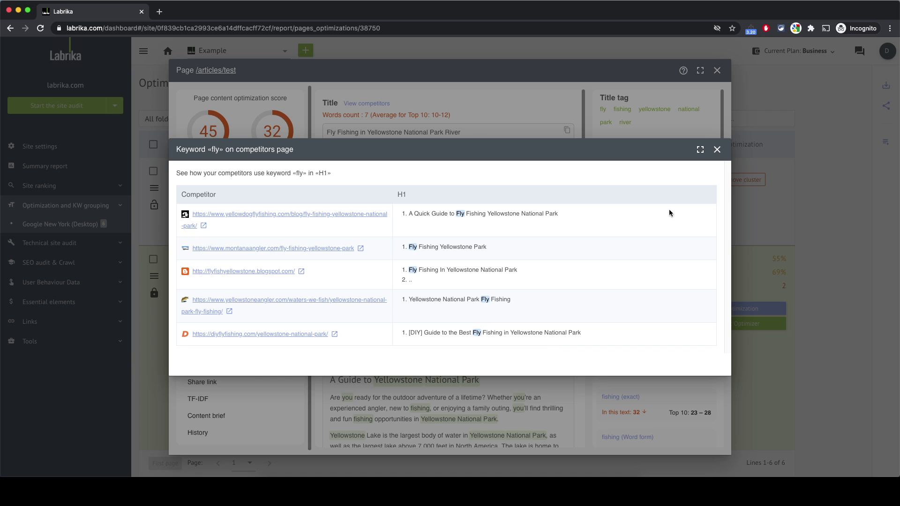
left_click(717, 149)
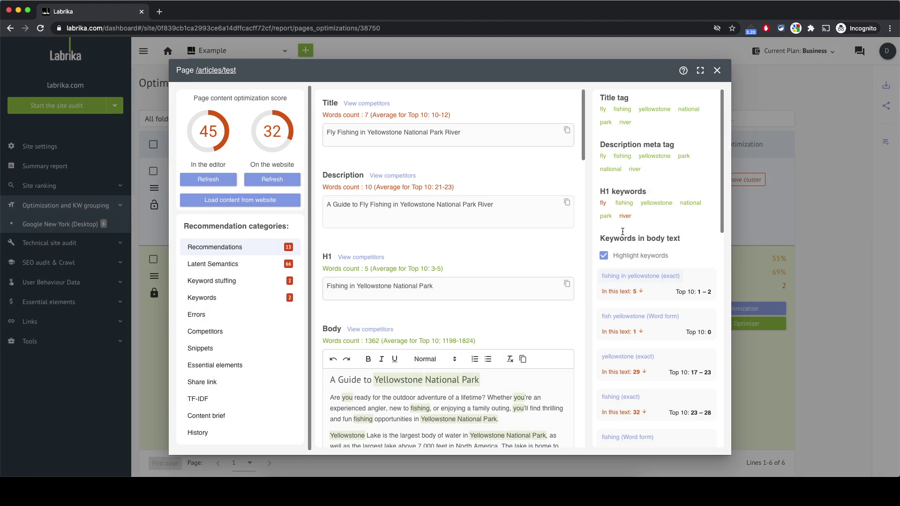
left_click(622, 217)
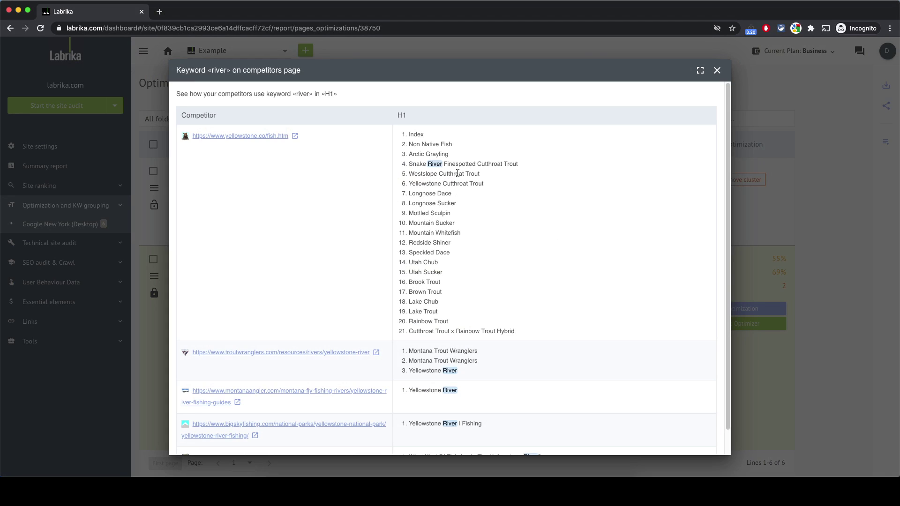
scroll(412, 169, "down", 1)
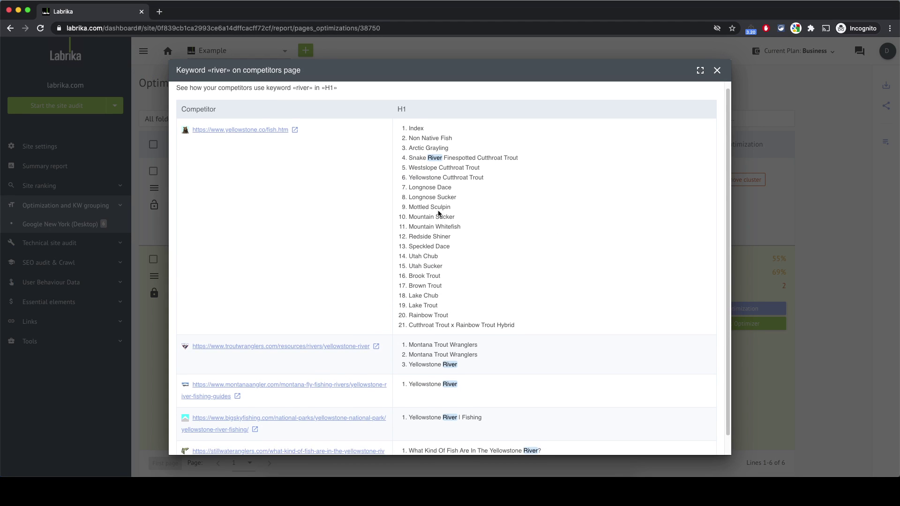
scroll(441, 218, "up", 1)
scroll(424, 143, "down", 1)
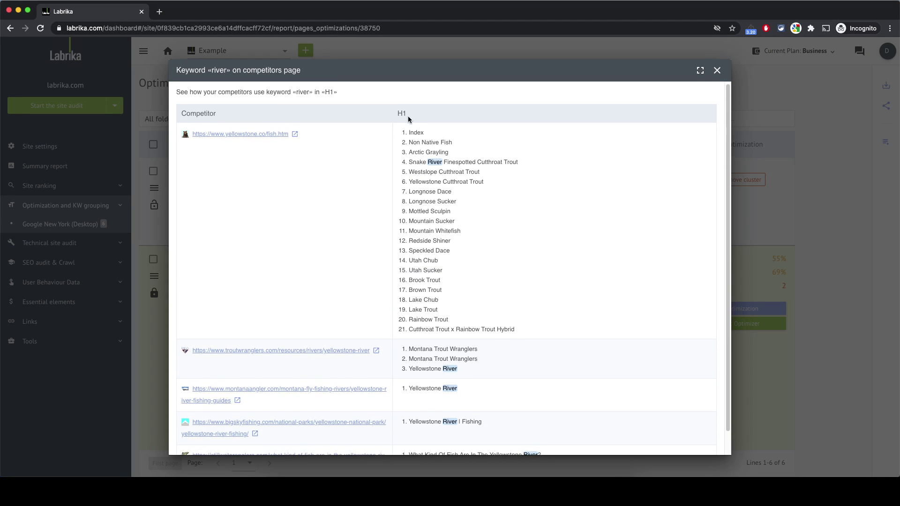
scroll(460, 338, "down", 1)
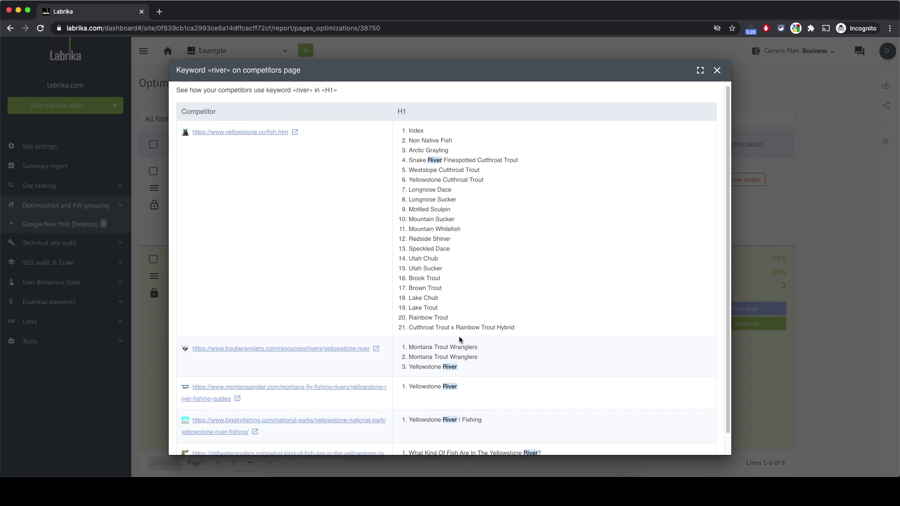
scroll(416, 317, "down", 1)
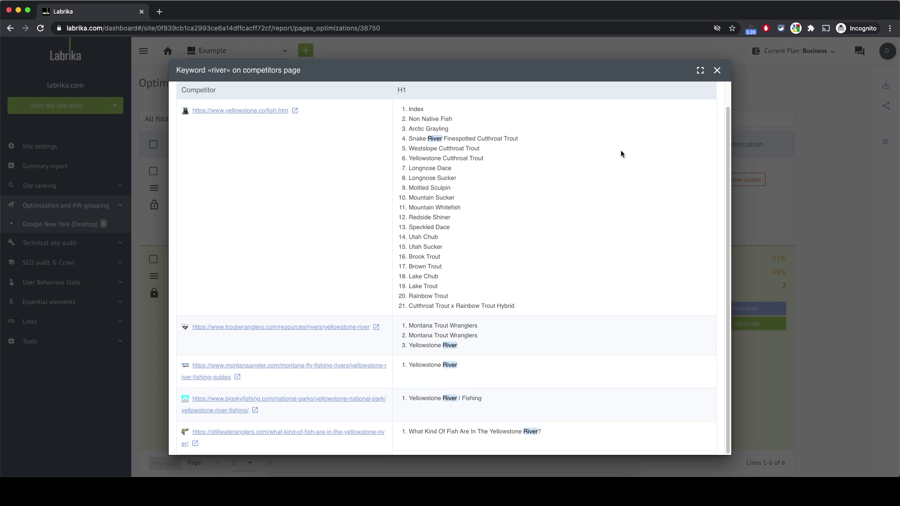
scroll(620, 150, "up", 1)
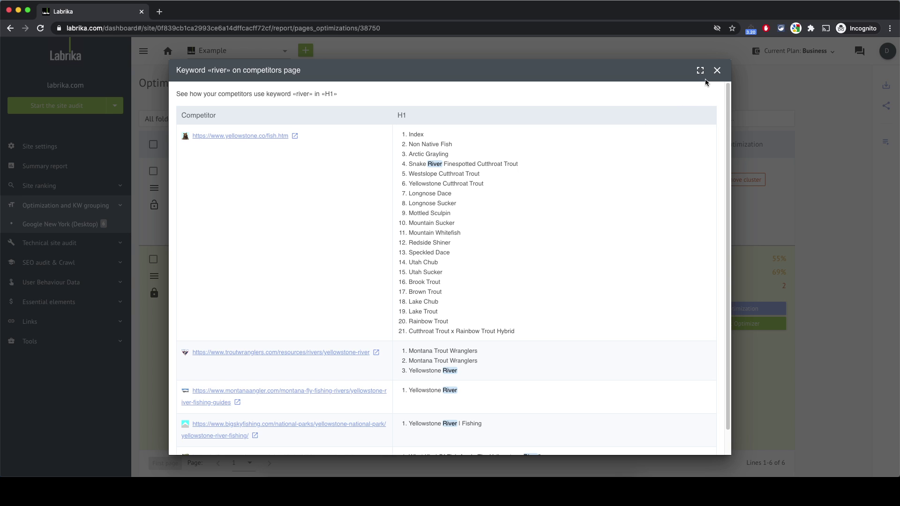
left_click(717, 70)
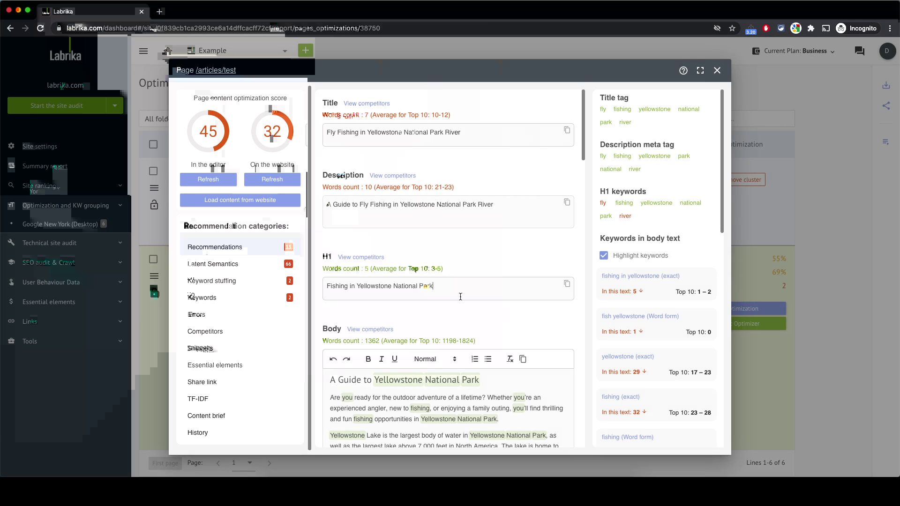
Step: Change the H1 to "The Ultimate Guide to Fly Fishing in Yellowstone National Park River" and refresh the editor's optimization score
left_click(461, 297)
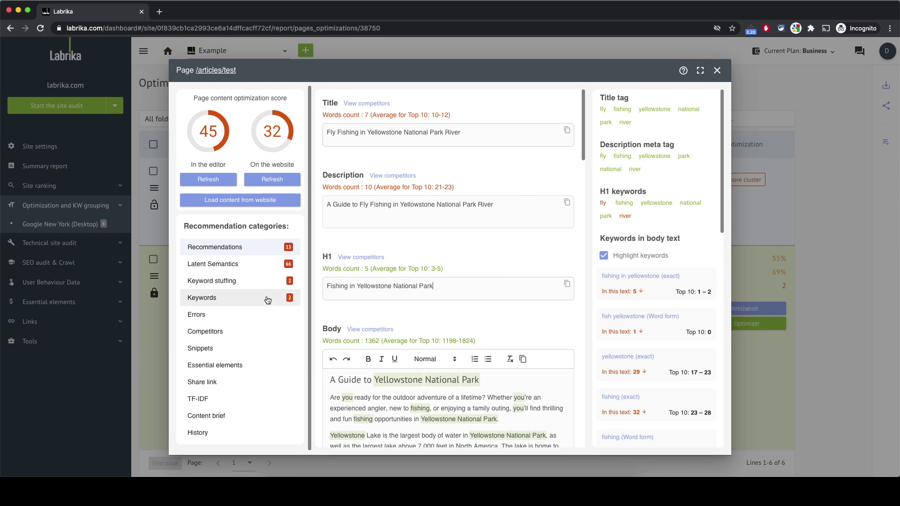
left_click(327, 286)
type("The Ulti")
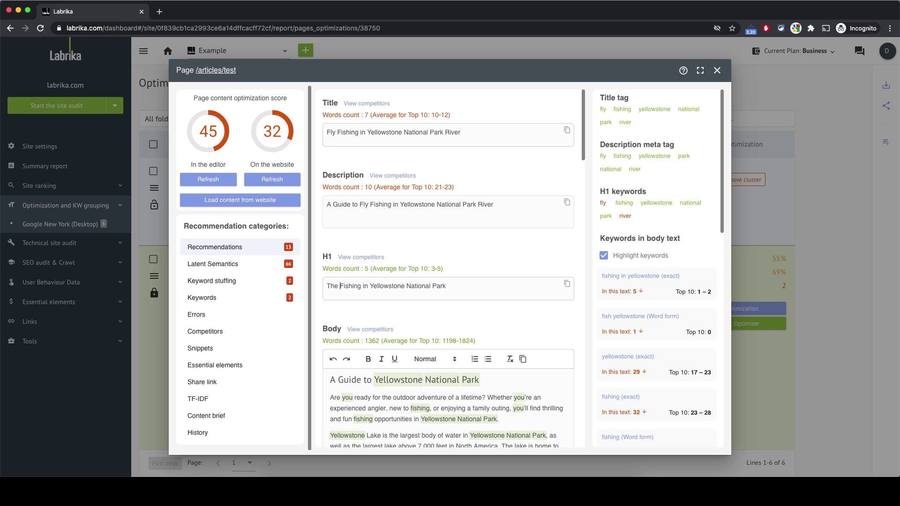
type("mate Gui")
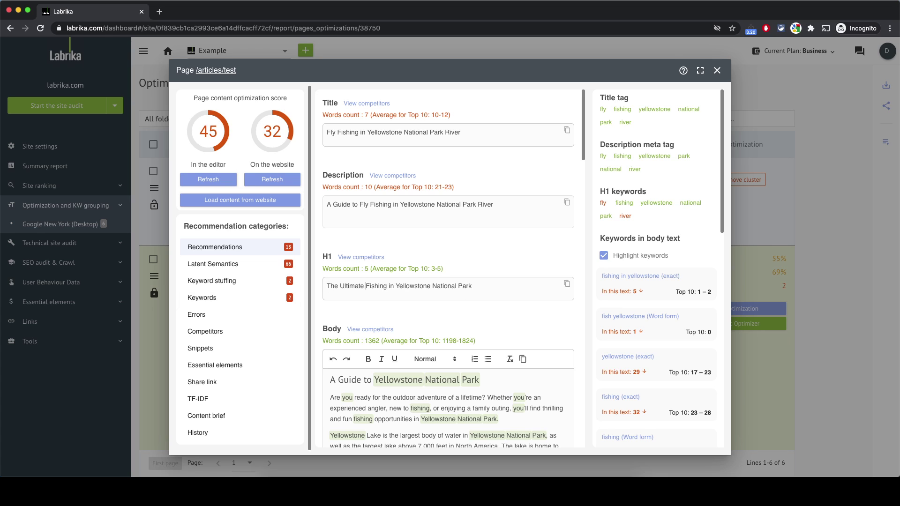
type("de to Fly")
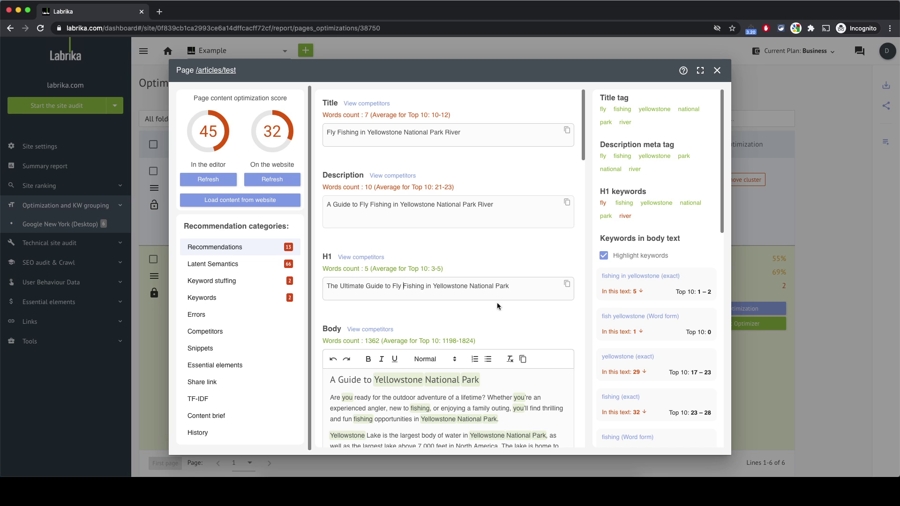
left_click(524, 284)
type("River")
left_click(223, 184)
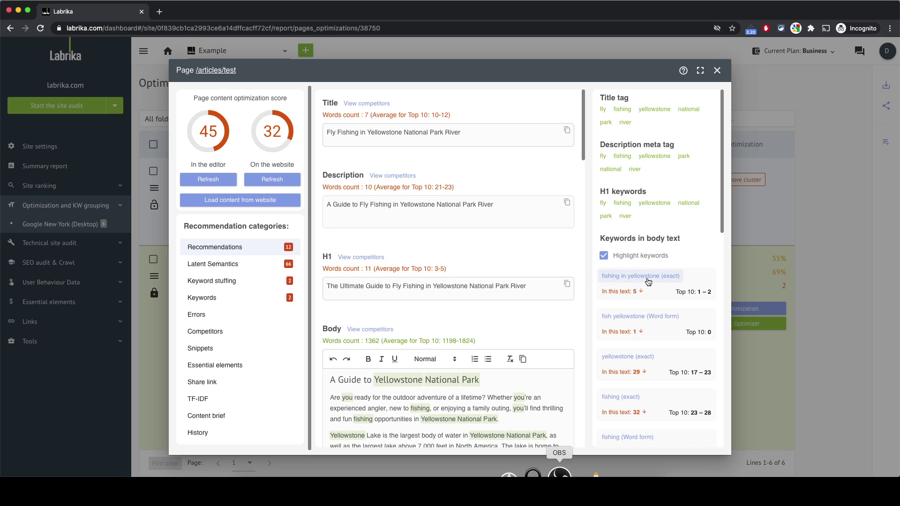
Step: Highlight the exact keyword "fishing in yellowstone" in the body text and view how competitors use it in their content
mouse_move(659, 283)
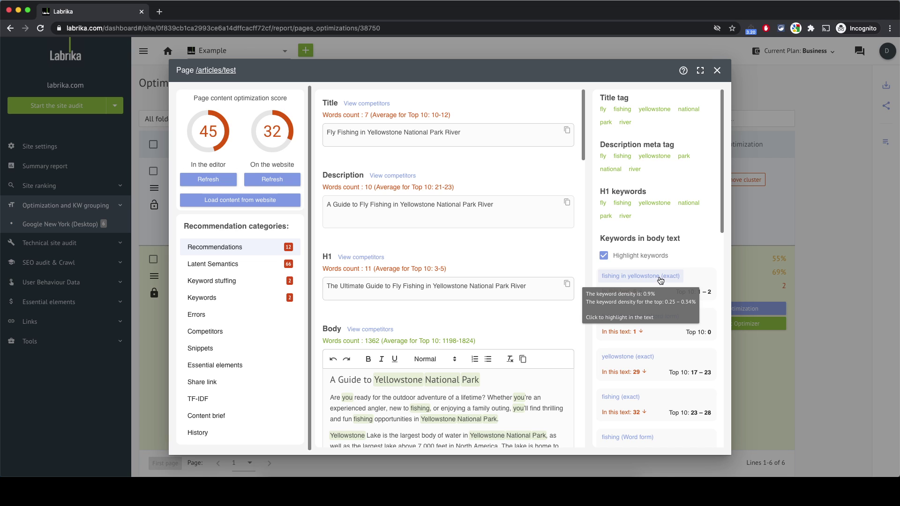
left_click(660, 280)
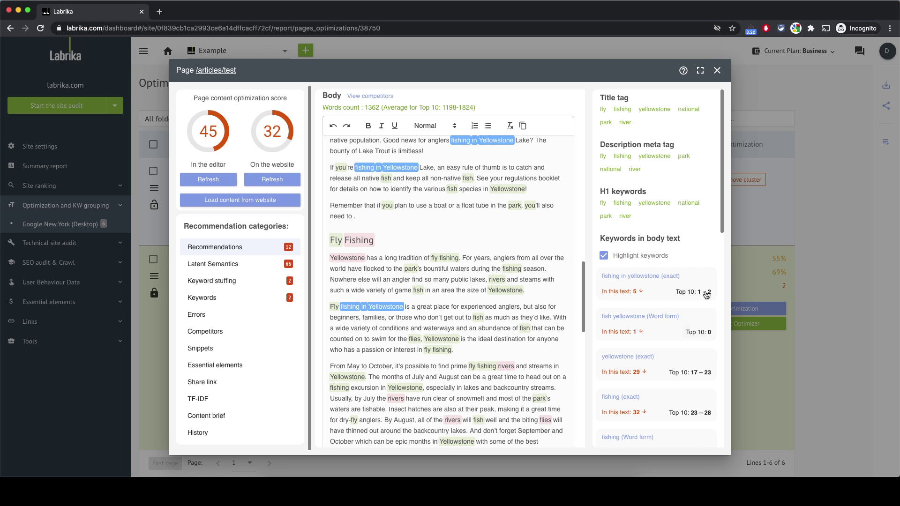
left_click(701, 292)
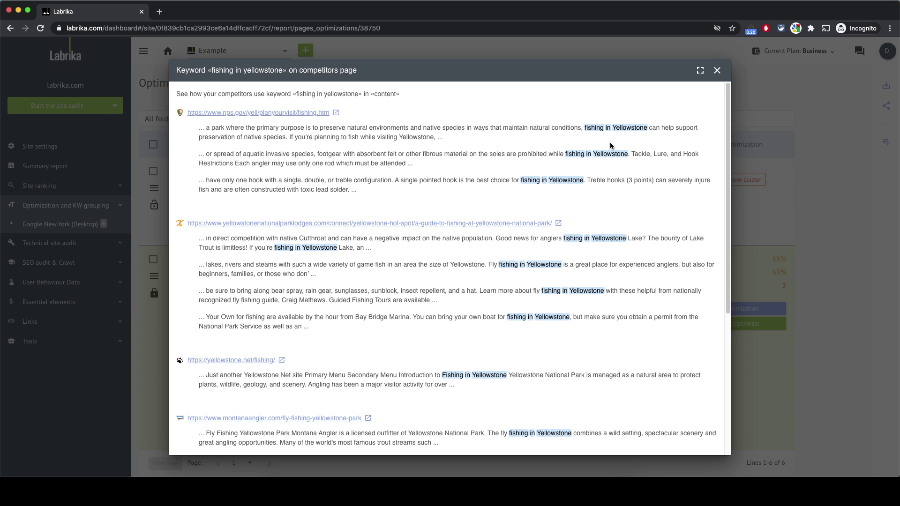
left_click(717, 71)
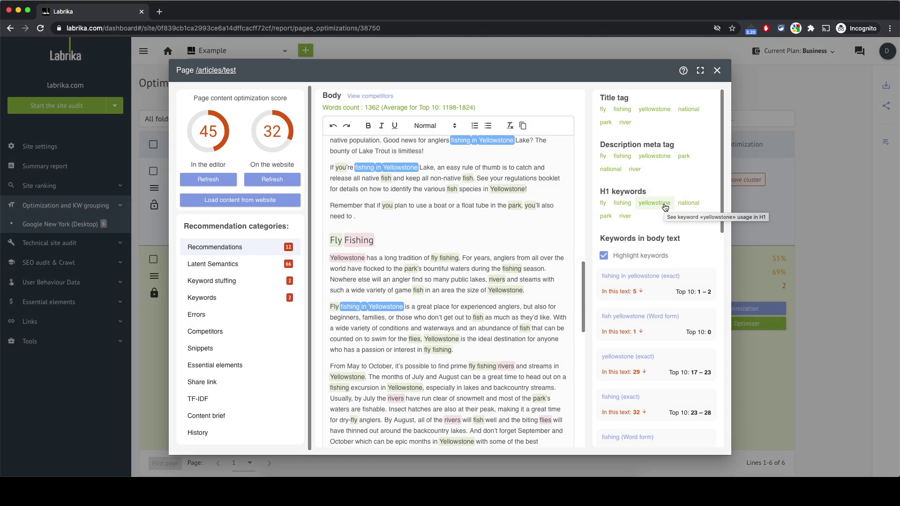
Step: Review the body text keywords, comparing each keyword's usage in this text with the Top 10 range
mouse_move(664, 279)
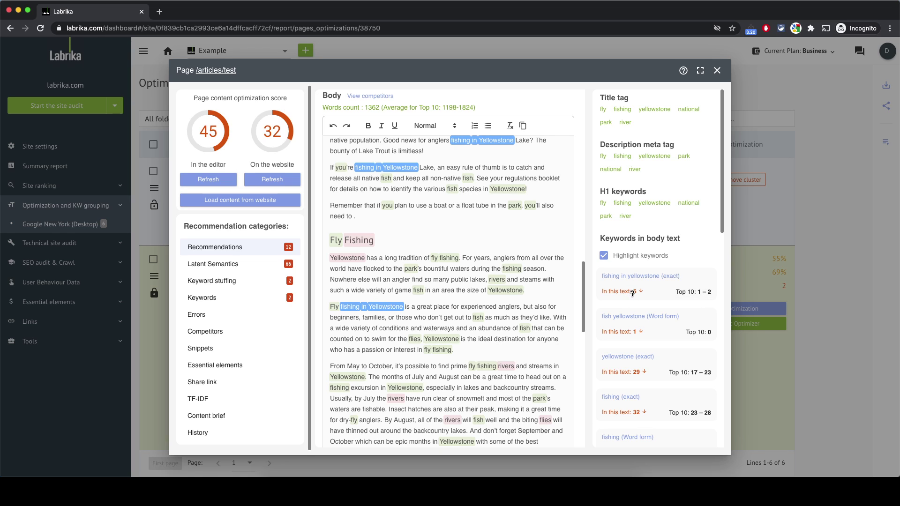
mouse_move(670, 319)
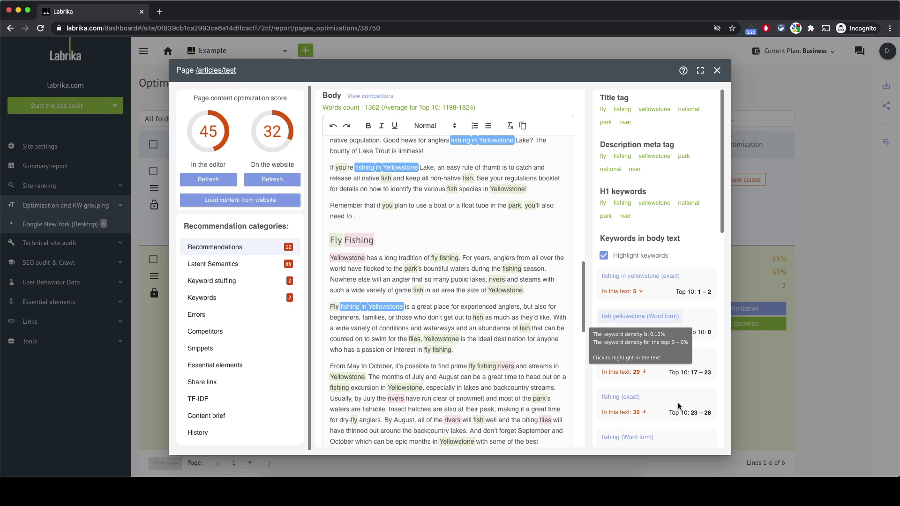
scroll(677, 390, "down", 3)
scroll(675, 398, "down", 9)
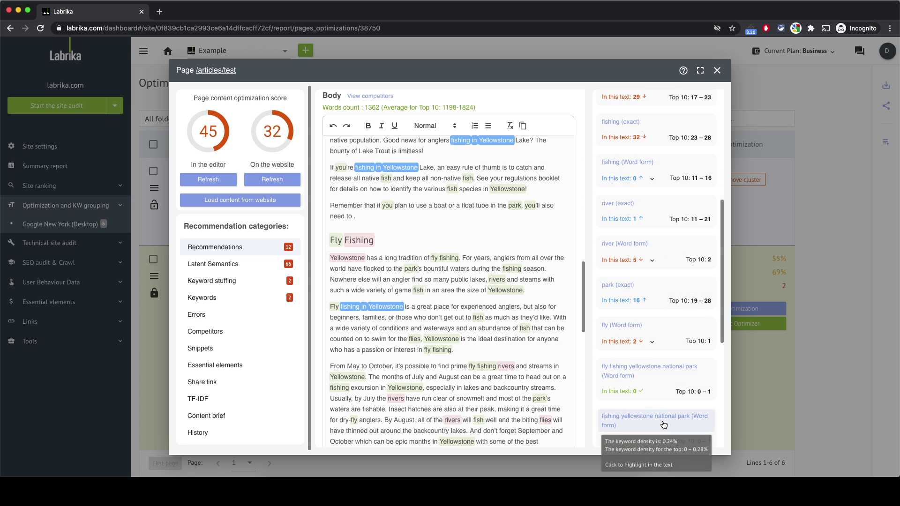
scroll(662, 420, "down", 3)
scroll(662, 420, "down", 6)
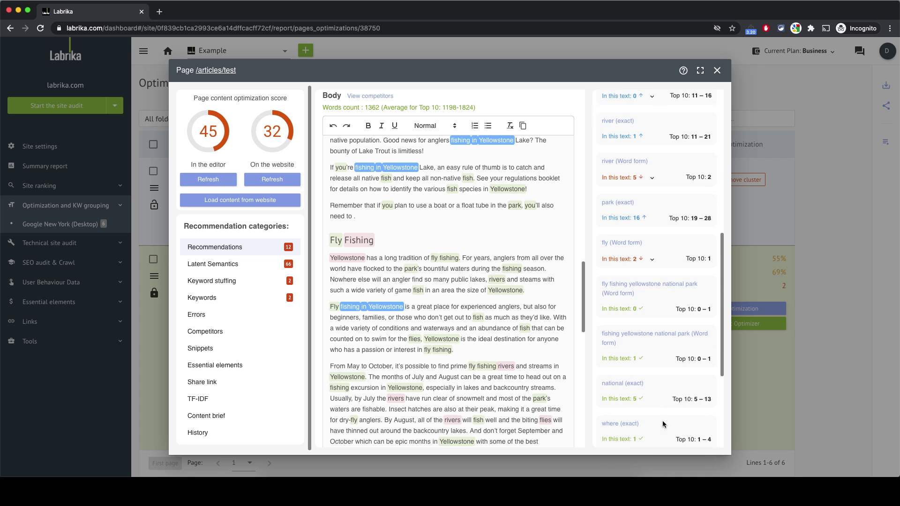
scroll(664, 413, "up", 20)
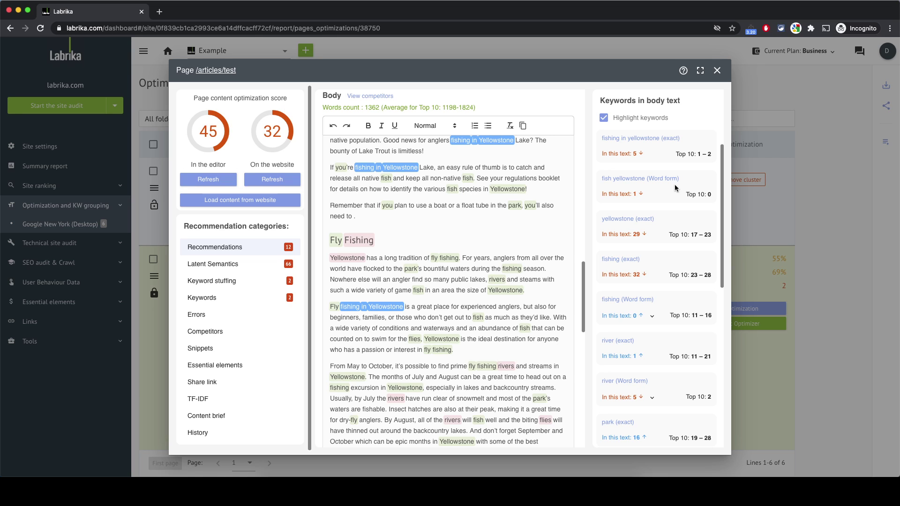
scroll(685, 298, "up", 3)
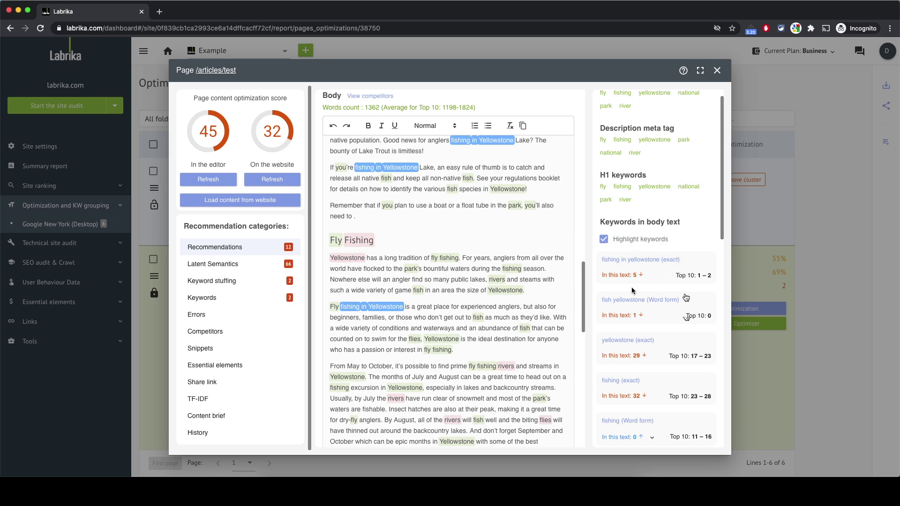
Step: Reword the second Fly Fishing paragraph's opening from "Fly fishing in Yellowstone" to "Yellowstone fly fishing" and refresh the editor's optimization score
scroll(652, 280, "down", 1)
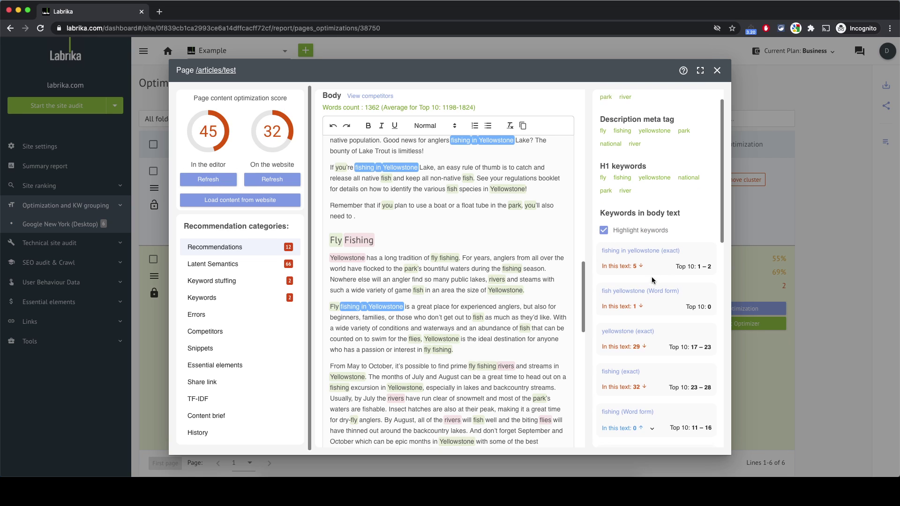
scroll(652, 281, "down", 1)
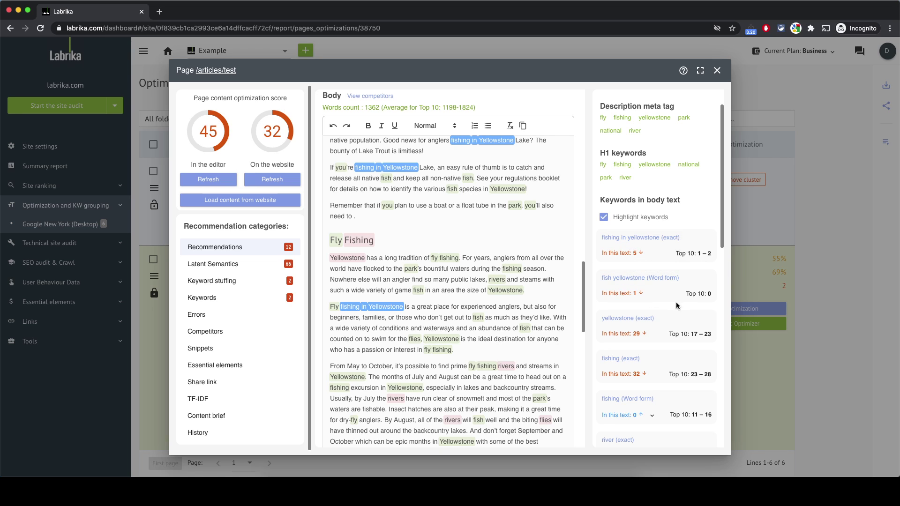
mouse_move(642, 295)
scroll(441, 288, "up", 1)
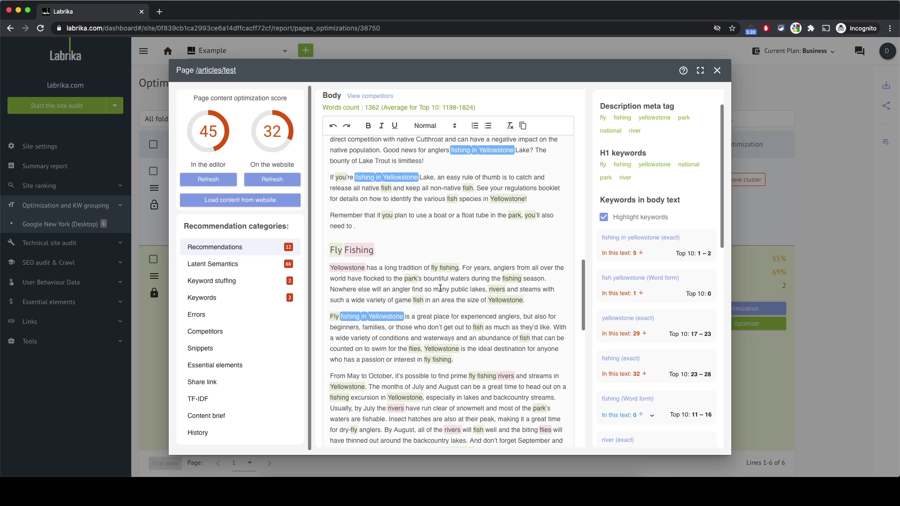
scroll(439, 289, "up", 1)
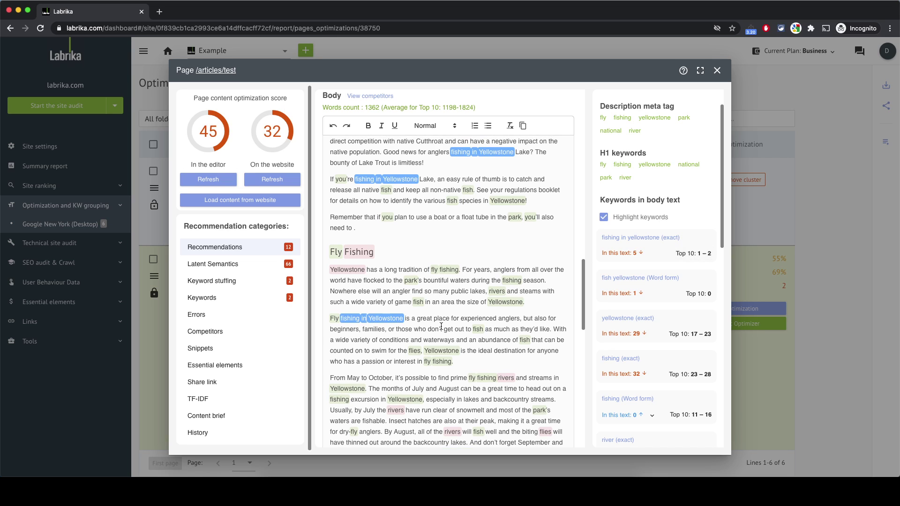
key("BackSpace")
key("BackSpace")
key("BackSpace")
key("BackSpace")
key("BackSpace")
key("BackSpace")
key("BackSpace")
key("BackSpace")
key("BackSpace")
key("BackSpace")
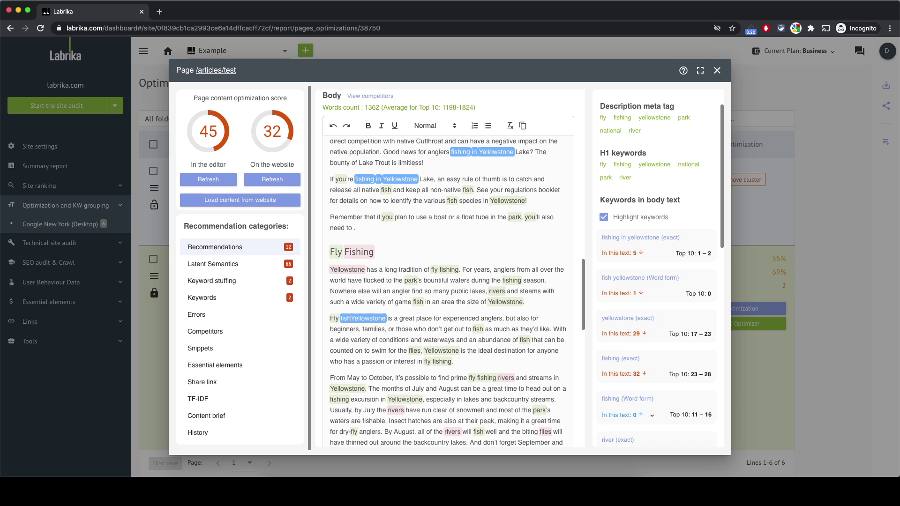
key("BackSpace")
key("BackSpace")
key("BackSpace")
key("BackSpace")
key("BackSpace")
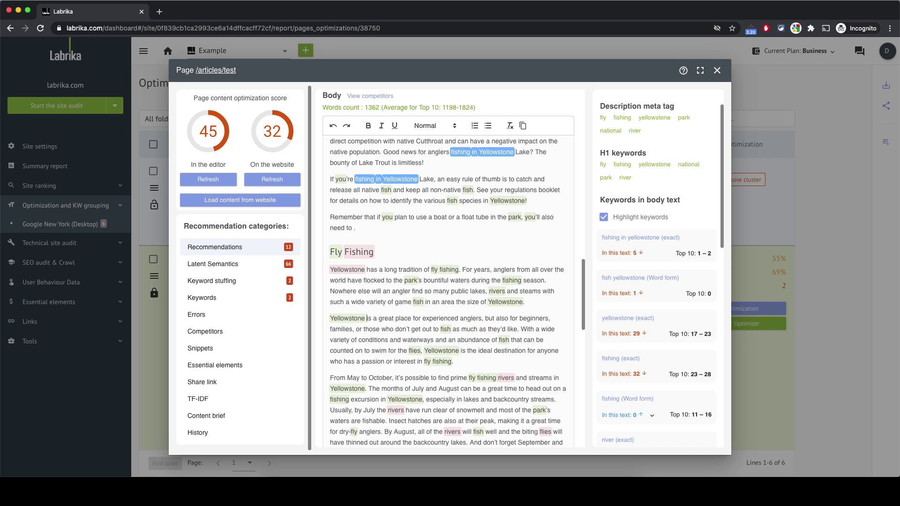
type("fly fis")
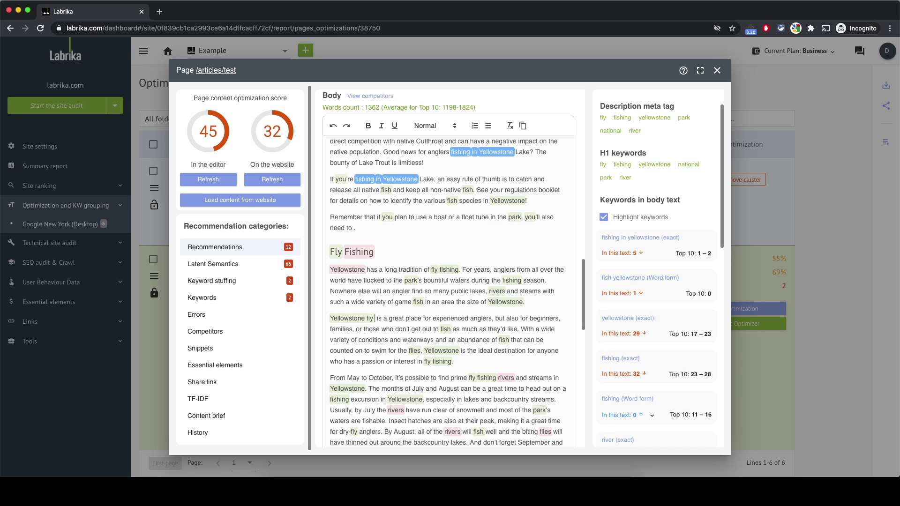
type("h")
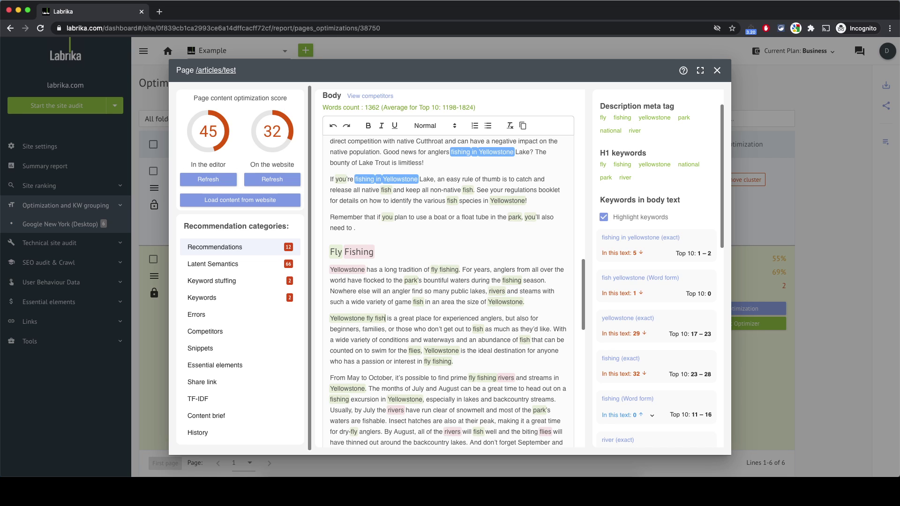
type("ing")
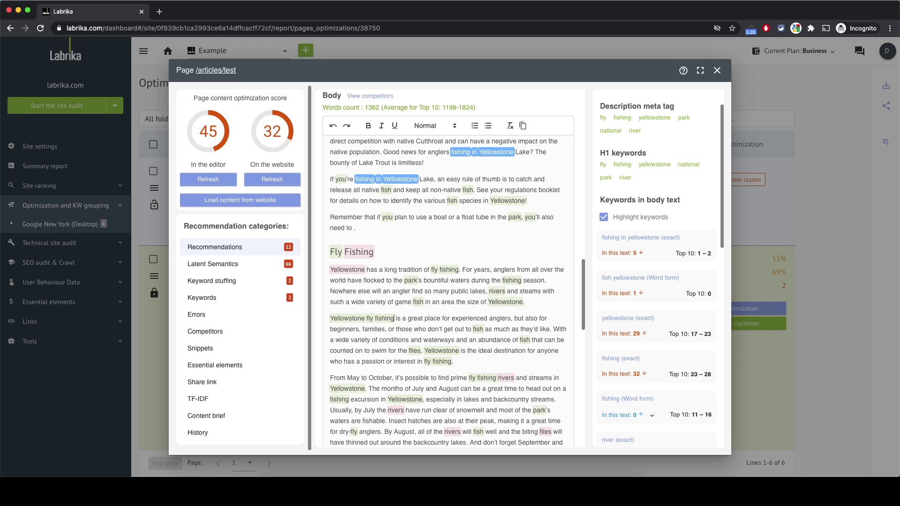
left_click(197, 179)
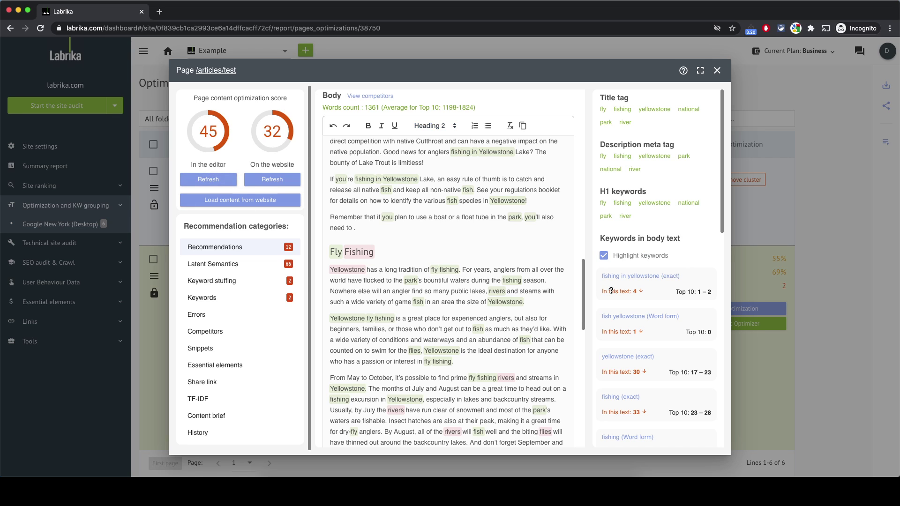
Step: Highlight the exact keyword "fishing in yellowstone", replace "in" with "at" in both "fishing in Yellowstone Lake" phrases and refresh the editor's score
left_click(636, 277)
scroll(468, 243, "up", 1)
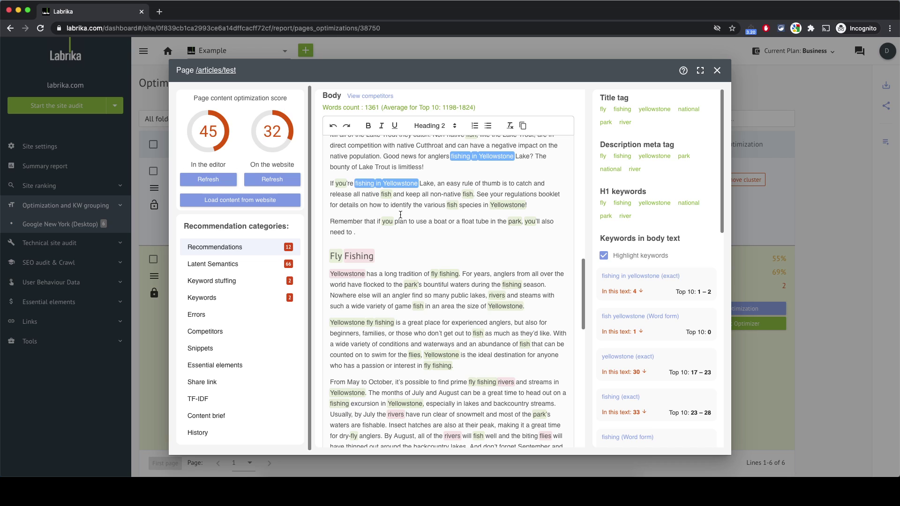
left_click(380, 183)
key("BackSpace")
key("BackSpace")
type("at")
key("BackSpace")
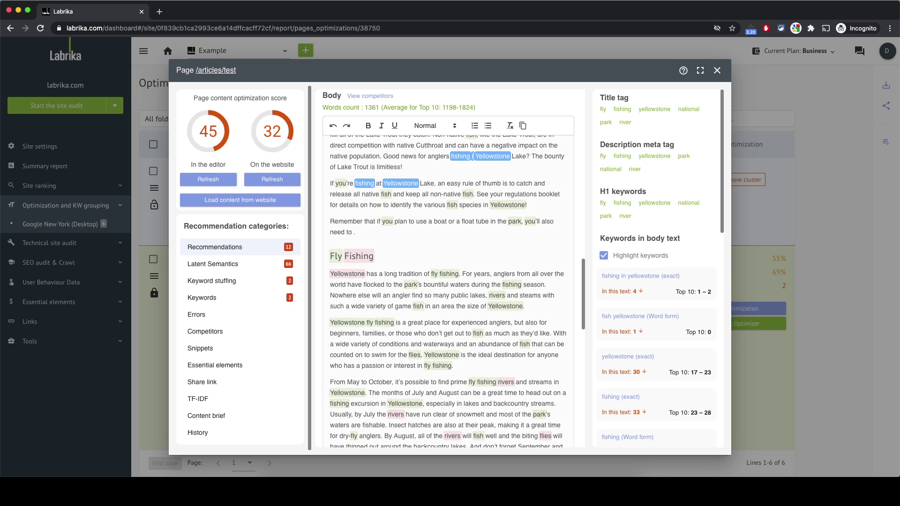
key("BackSpace")
type("at")
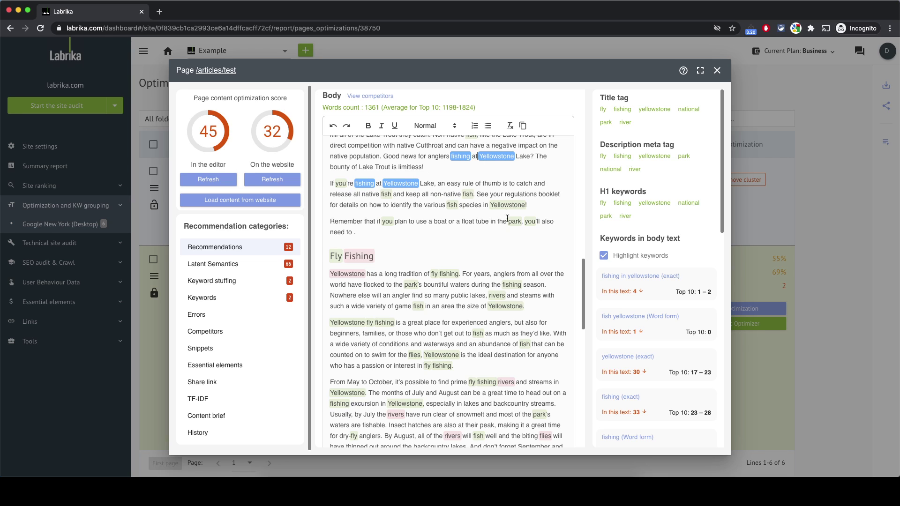
left_click(212, 180)
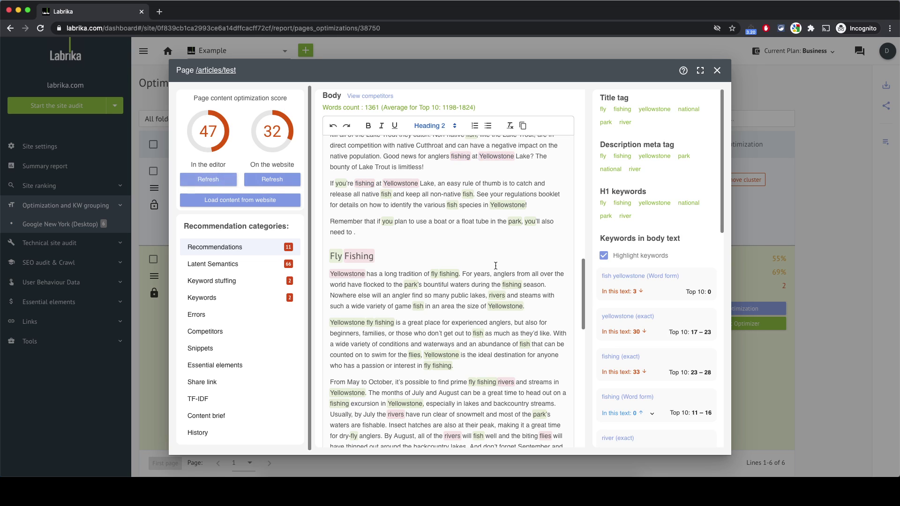
Step: Highlight the word form "fish yellowstone" in the body text, review its uses and refresh the editor's score
left_click(620, 280)
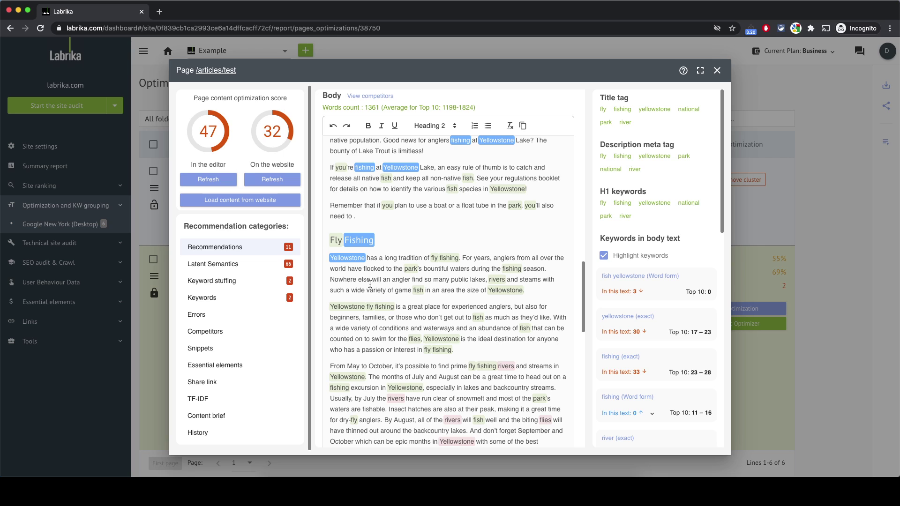
scroll(398, 335, "down", 1)
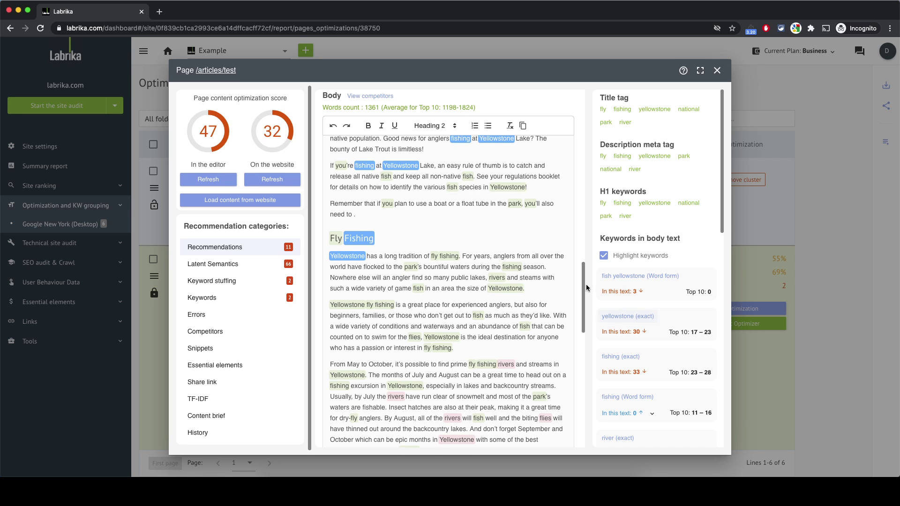
left_click(207, 182)
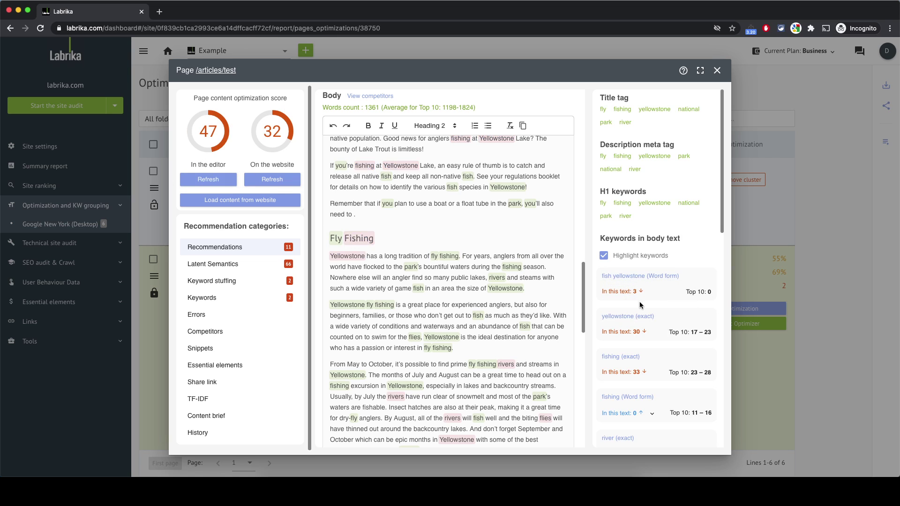
Step: Check the keyword density of the exact keyword "fishing" and highlight the exact keyword "yellowstone" in the body text
scroll(618, 339, "down", 1)
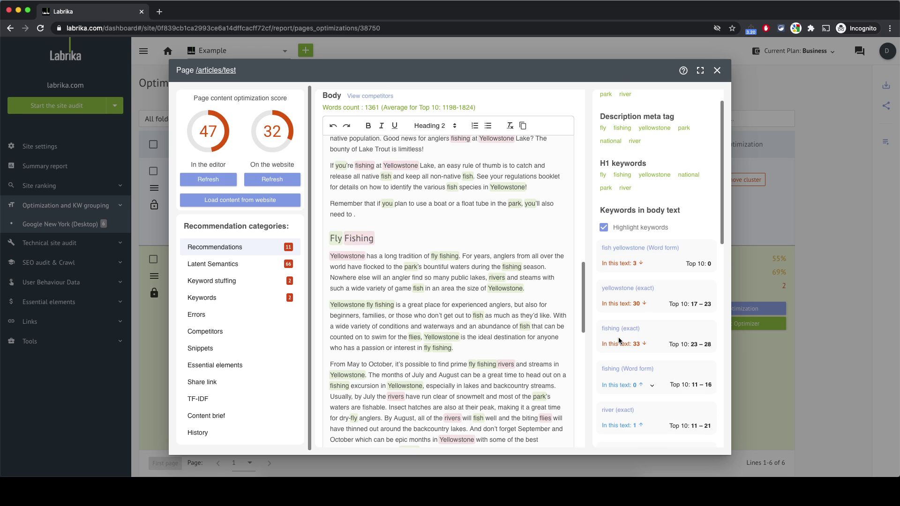
mouse_move(614, 335)
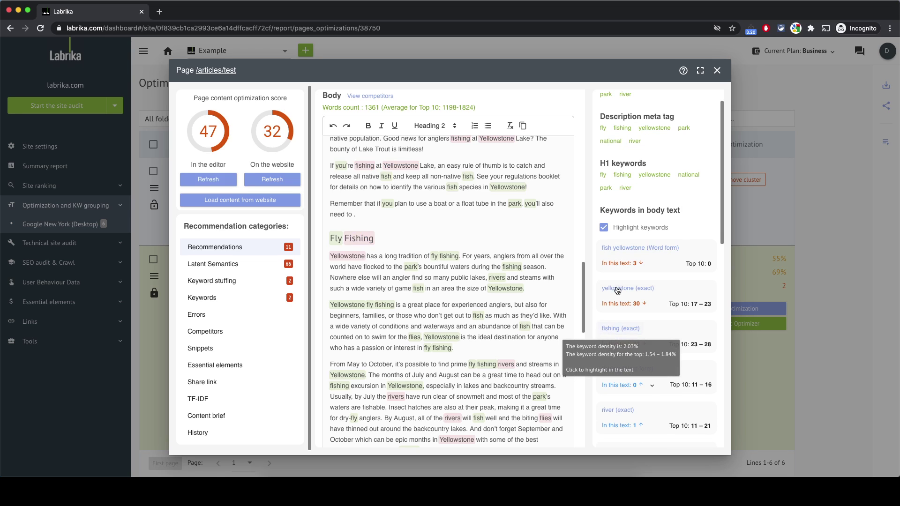
mouse_move(624, 266)
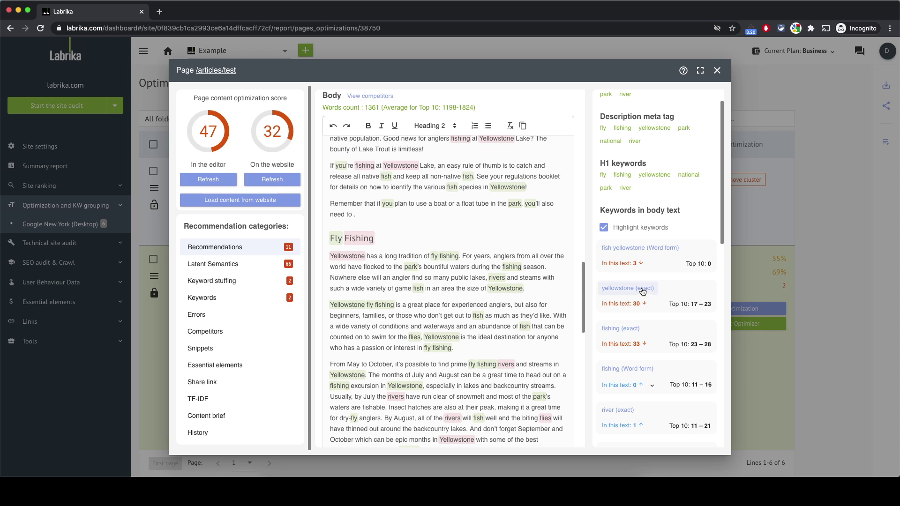
mouse_move(642, 292)
left_click(620, 290)
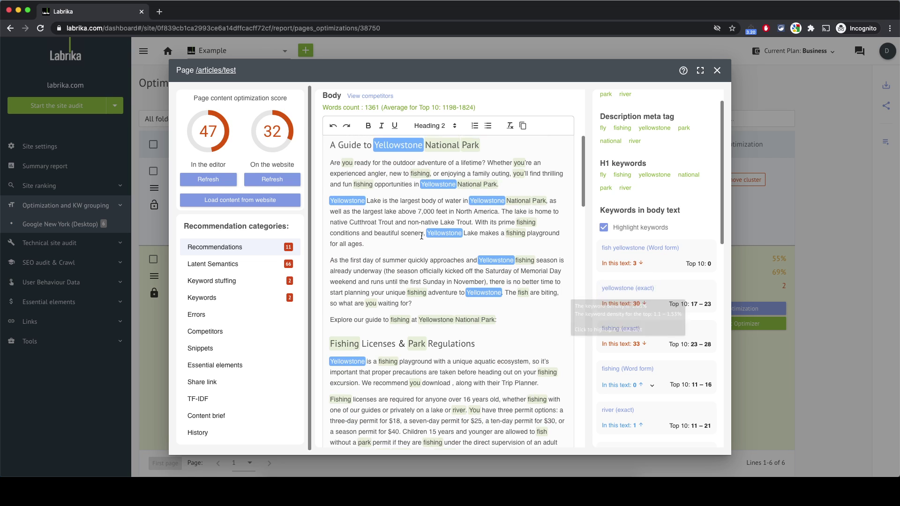
scroll(420, 235, "up", 5)
scroll(420, 234, "down", 5)
scroll(419, 233, "up", 1)
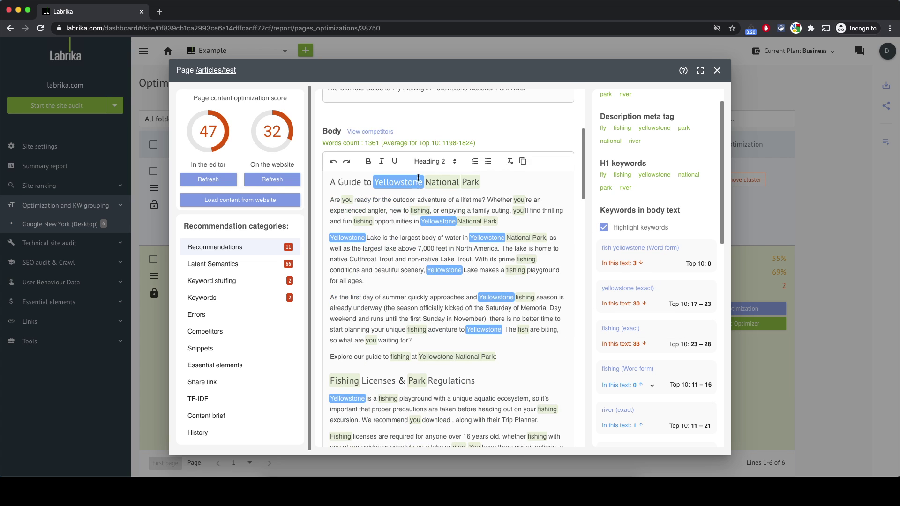
scroll(417, 224, "down", 1)
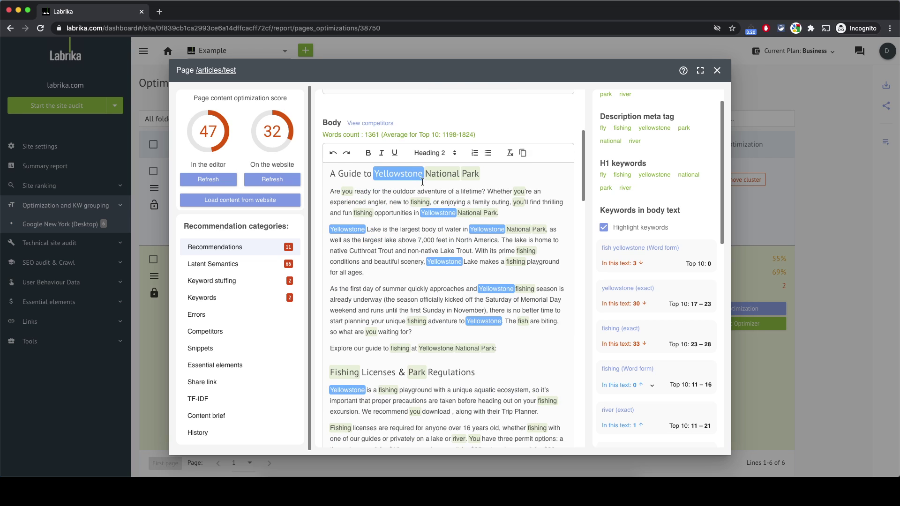
scroll(395, 251, "down", 1)
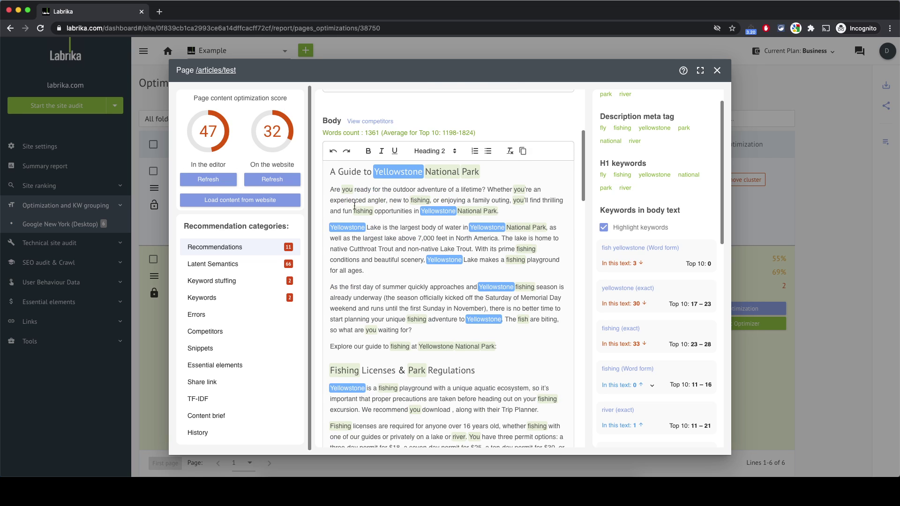
Step: Replace "Yellowstone" with "this" before "National Park" at the end of the first body paragraph
left_click(456, 210)
key("BackSpace")
key("BackSpace")
key("BackSpace")
key("BackSpace")
key("BackSpace")
key("BackSpace")
key("BackSpace")
key("BackSpace")
key("BackSpace")
key("BackSpace")
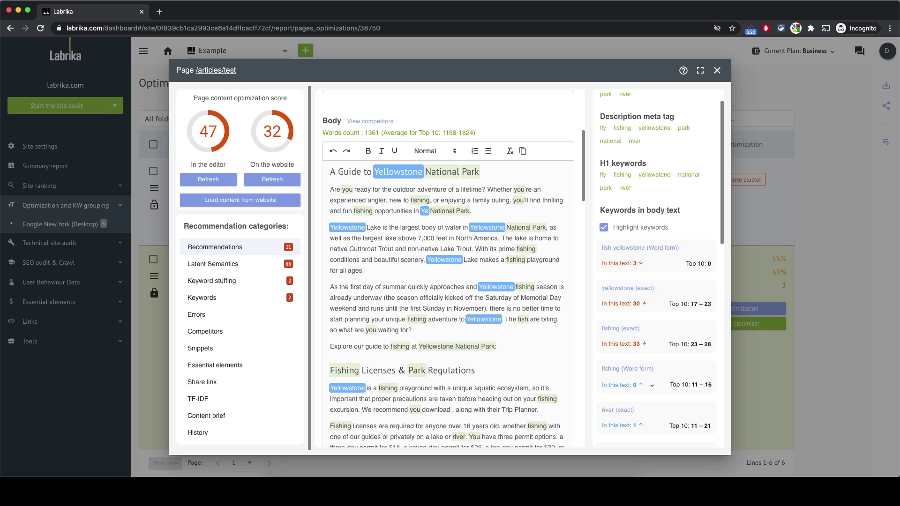
key("BackSpace")
type("this")
Step: Replace "Yellowstone" with "this" before "National Park" in the second paragraph's sentence about the largest body of water
left_click_drag(500, 228, 506, 227)
key("BackSpace")
key("BackSpace")
key("BackSpace")
key("BackSpace")
key("BackSpace")
key("BackSpace")
key("BackSpace")
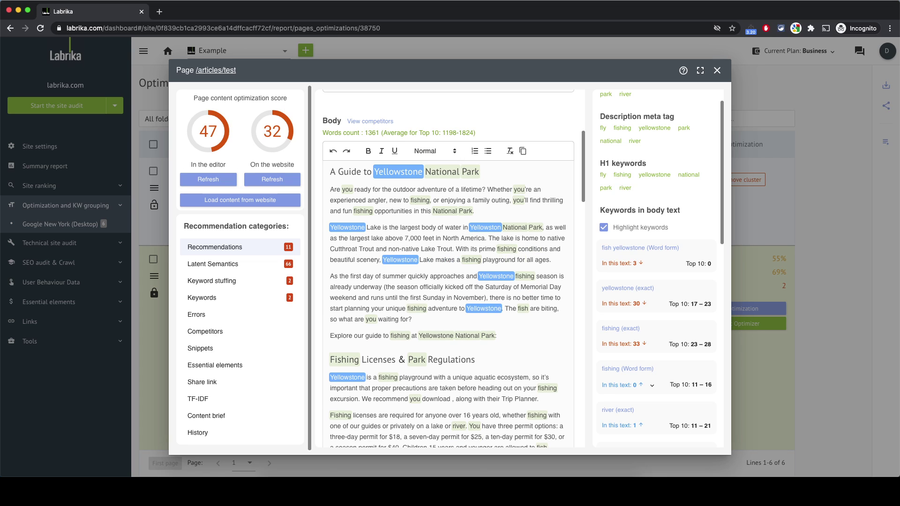
key("BackSpace")
key("BackSpace")
key("BackSpace")
key("BackSpace")
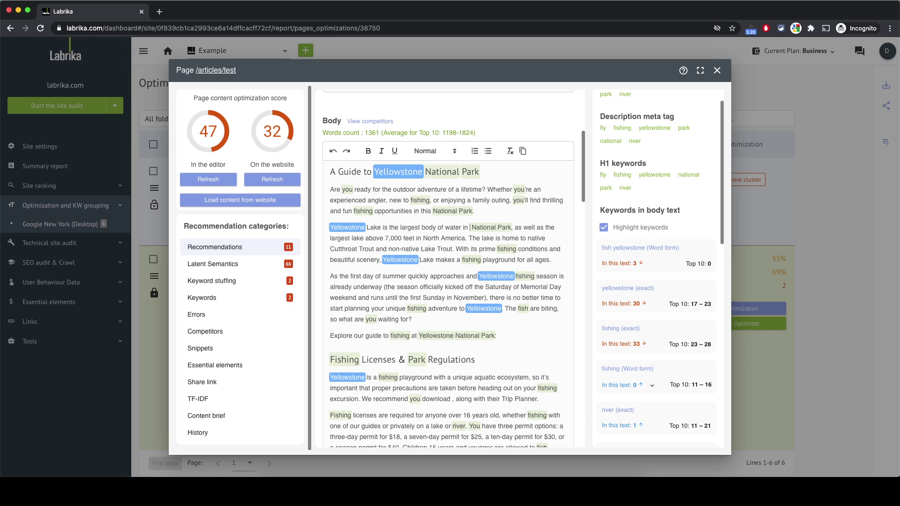
type("this")
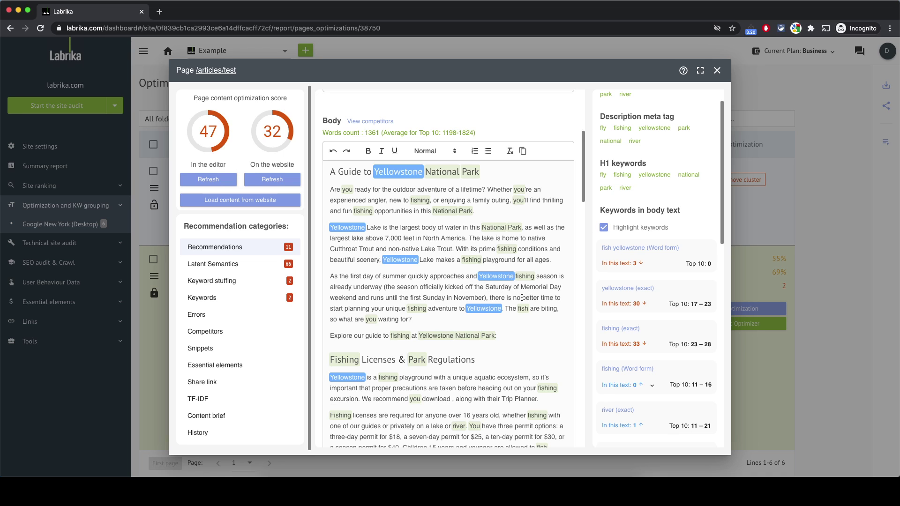
Step: Change "Yellowstone fishing season" to "the fishing season" in the paragraph starting with "As the first day of summer"
key("BackSpace")
key("BackSpace")
key("BackSpace")
key("BackSpace")
key("BackSpace")
key("BackSpace")
key("BackSpace")
key("BackSpace")
key("BackSpace")
key("BackSpace")
key("BackSpace")
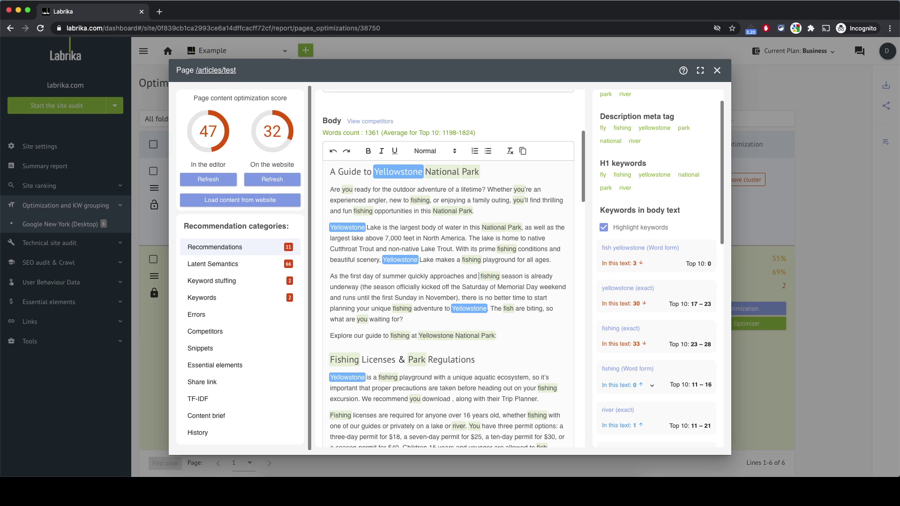
type("the")
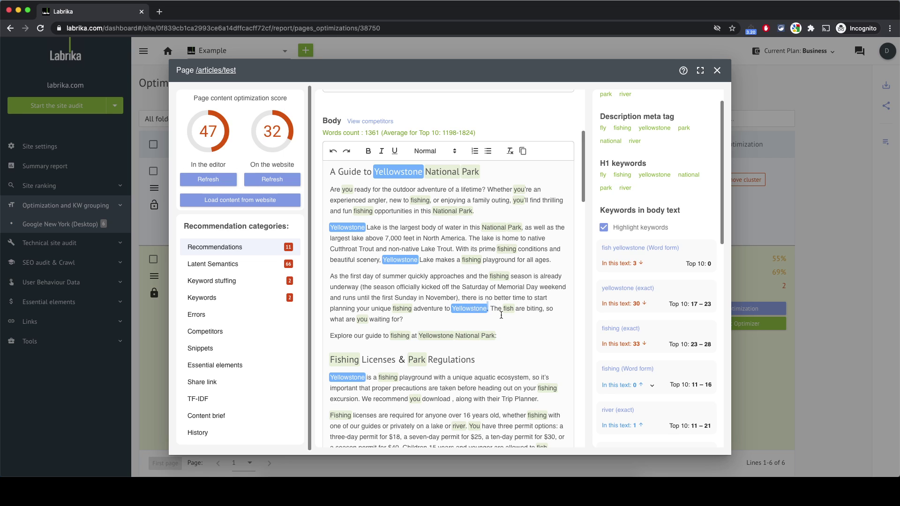
Step: Remove "to Yellowstone" after "your unique fishing adventure", end the sentence with a period and refresh the editor's optimization score
key("BackSpace")
key("BackSpace")
key("BackSpace")
key("BackSpace")
key("BackSpace")
key("BackSpace")
key("BackSpace")
key("BackSpace")
key("BackSpace")
key("BackSpace")
key("BackSpace")
key("BackSpace")
key("BackSpace")
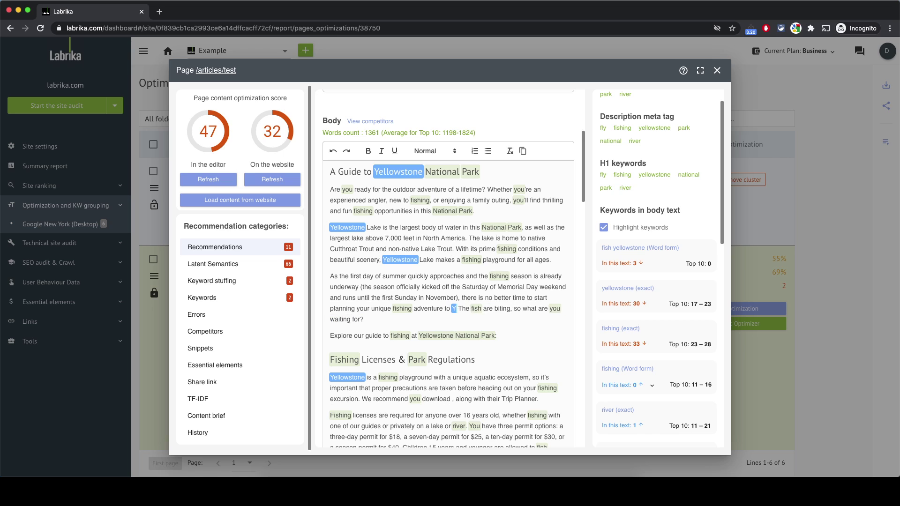
key("BackSpace")
key("BackSpace")
key("BackSpace")
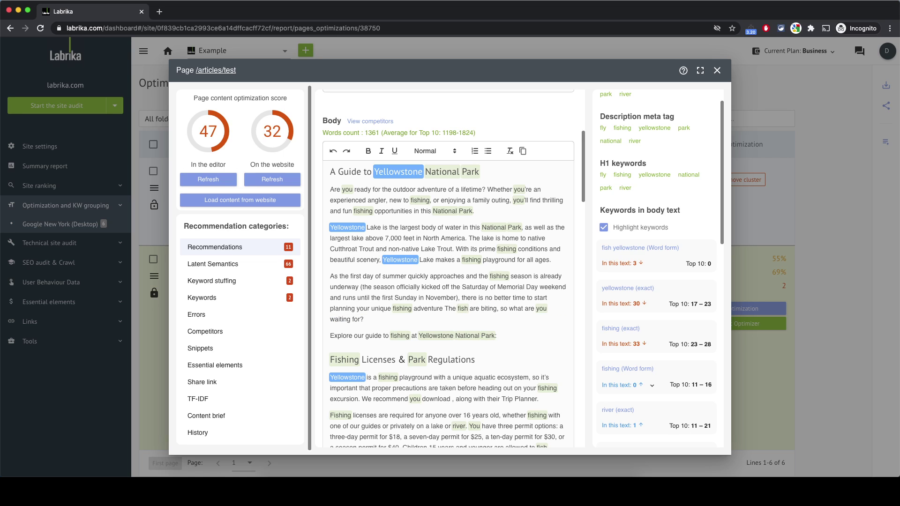
type(".")
left_click(202, 182)
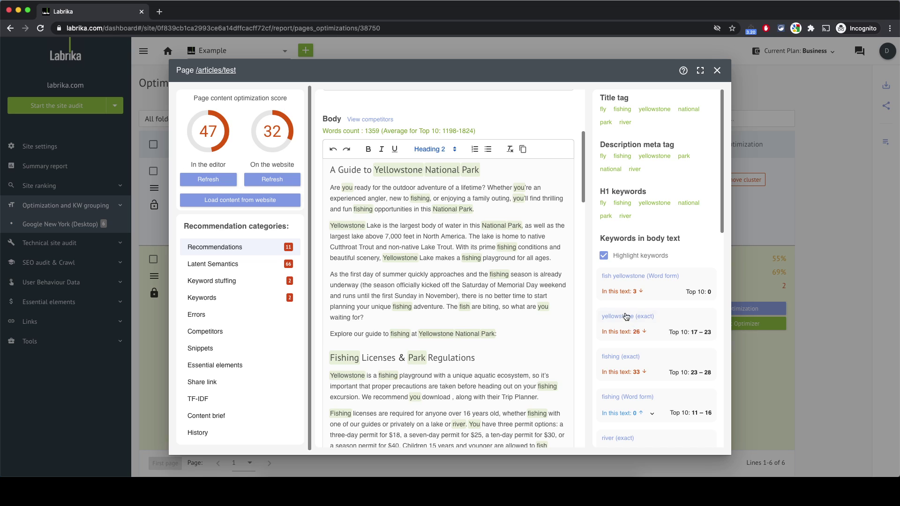
Step: Highlight the remaining uses of the exact keyword "yellowstone" in the body text
mouse_move(620, 320)
scroll(417, 354, "down", 10)
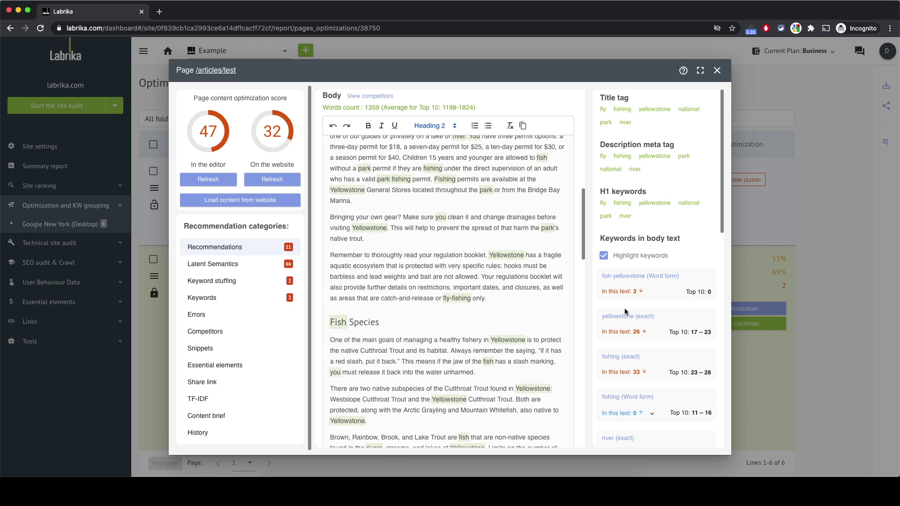
left_click(616, 319)
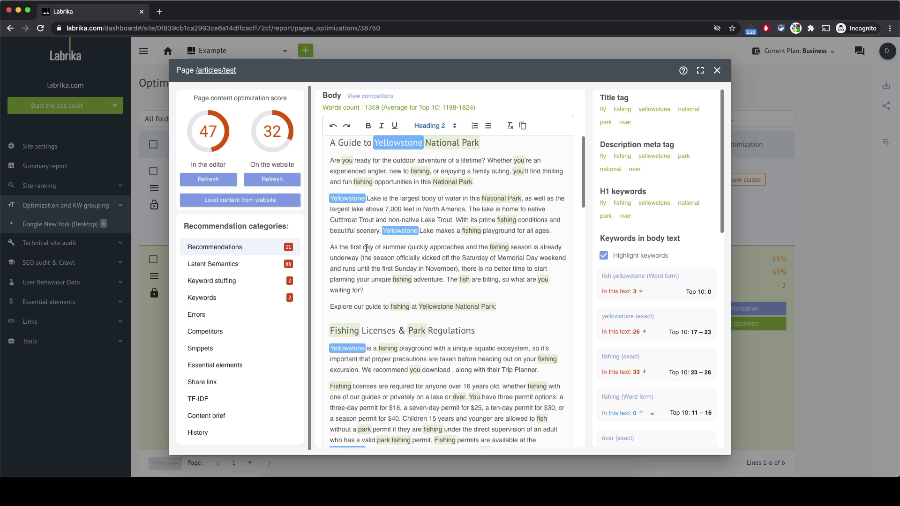
Step: Replace "Yellowstone Lake" with "this lake" before "makes a fishing playground for all ages" in the second body paragraph
left_click(419, 231)
key("BackSpace")
key("BackSpace")
key("BackSpace")
key("BackSpace")
key("BackSpace")
key("BackSpace")
key("BackSpace")
key("BackSpace")
key("BackSpace")
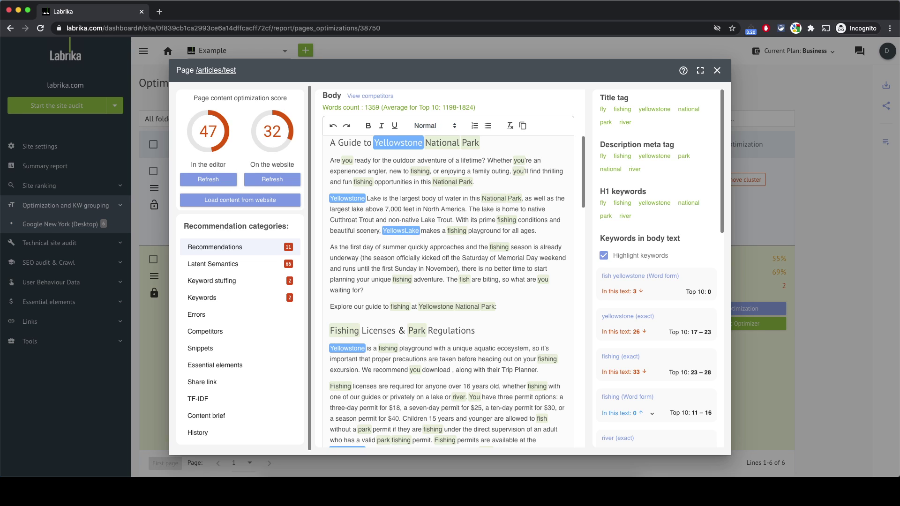
key("BackSpace")
key("BackSpace")
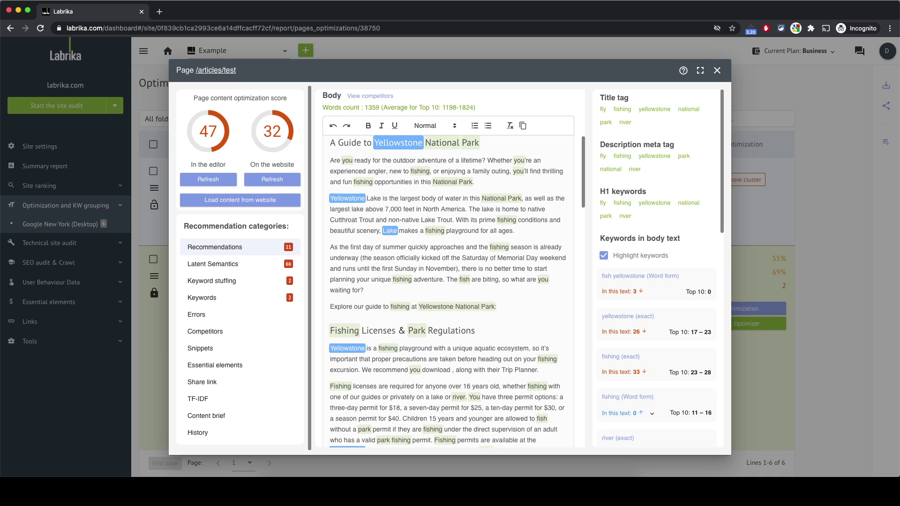
type("ths")
key("BackSpace")
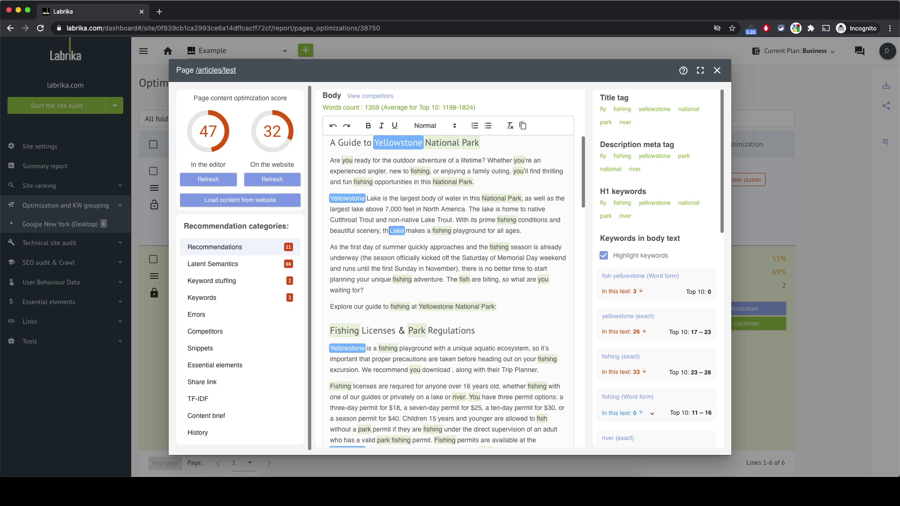
type("is")
key("Delete")
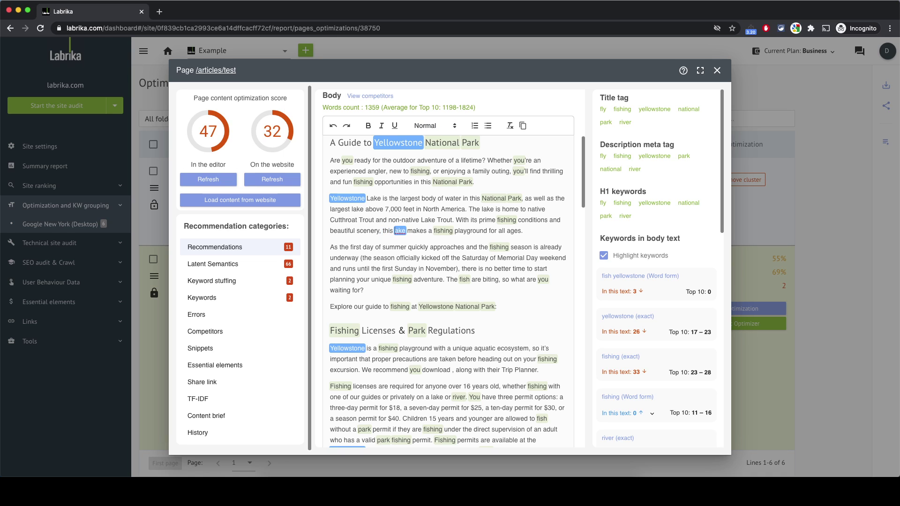
type("l")
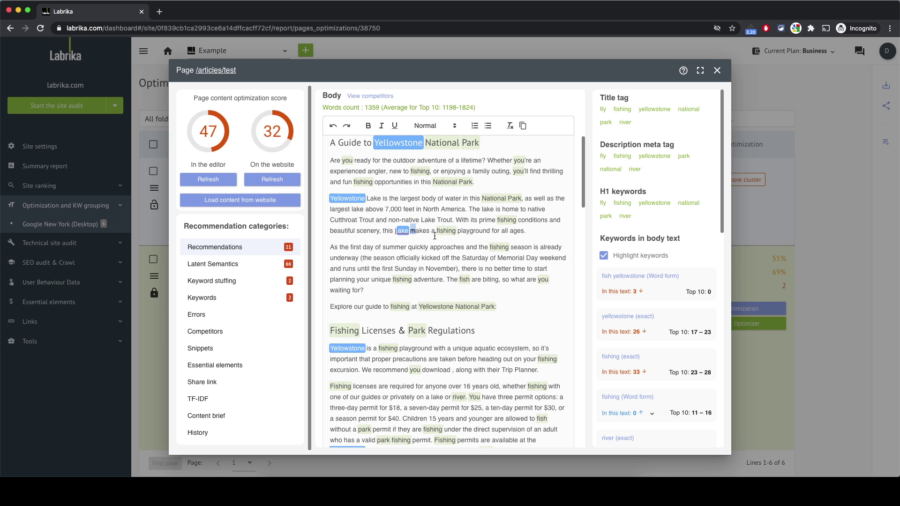
key("BackSpace")
key("BackSpace")
key("BackSpace")
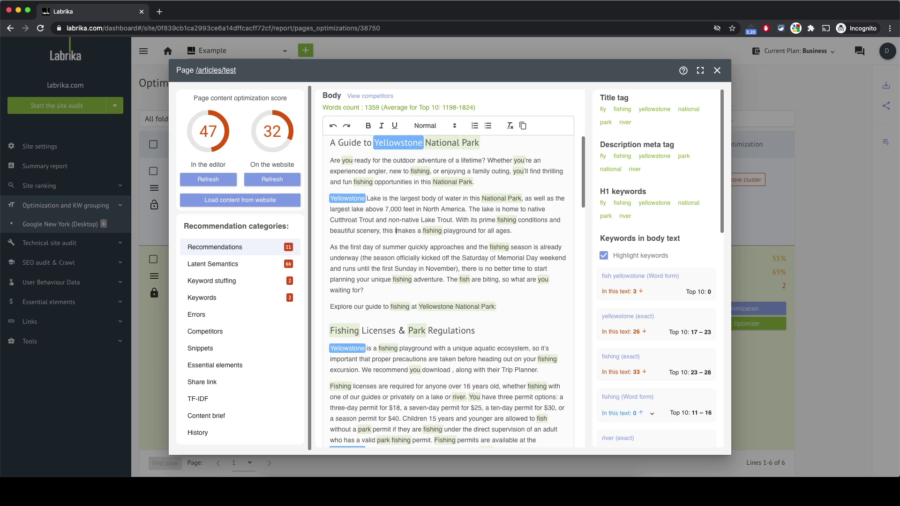
type("lake")
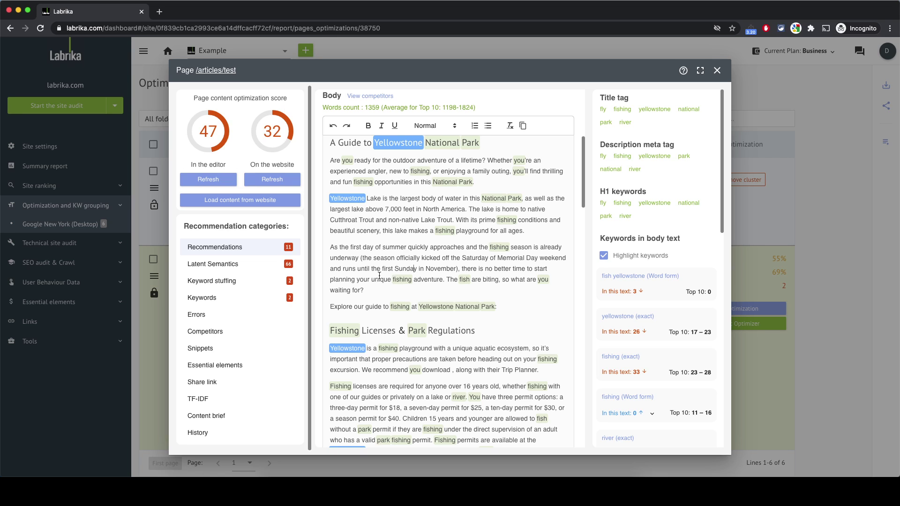
Step: Remove "Yellowstone" before "General Stores" in the paragraph about fishing licenses and permits
scroll(371, 305, "down", 2)
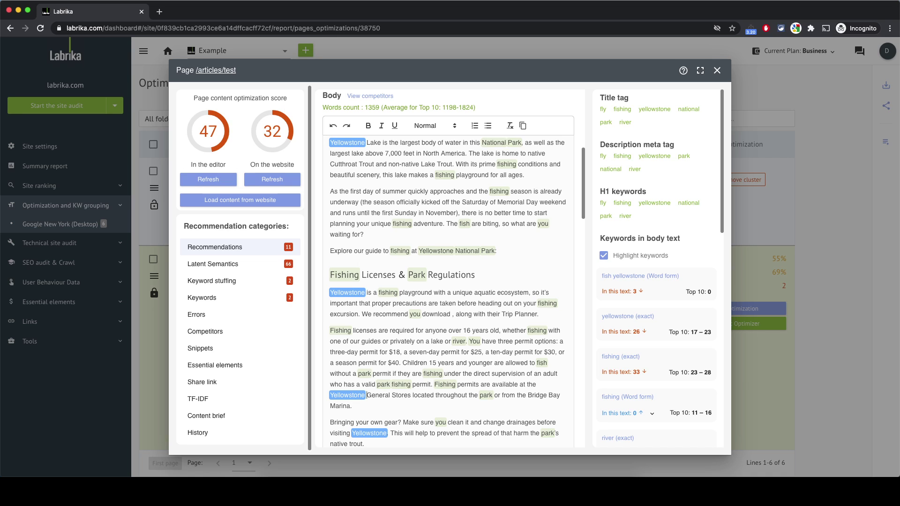
key("BackSpace")
key("BackSpace")
key("BackSpace")
key("BackSpace")
key("BackSpace")
key("BackSpace")
key("BackSpace")
key("BackSpace")
key("BackSpace")
key("BackSpace")
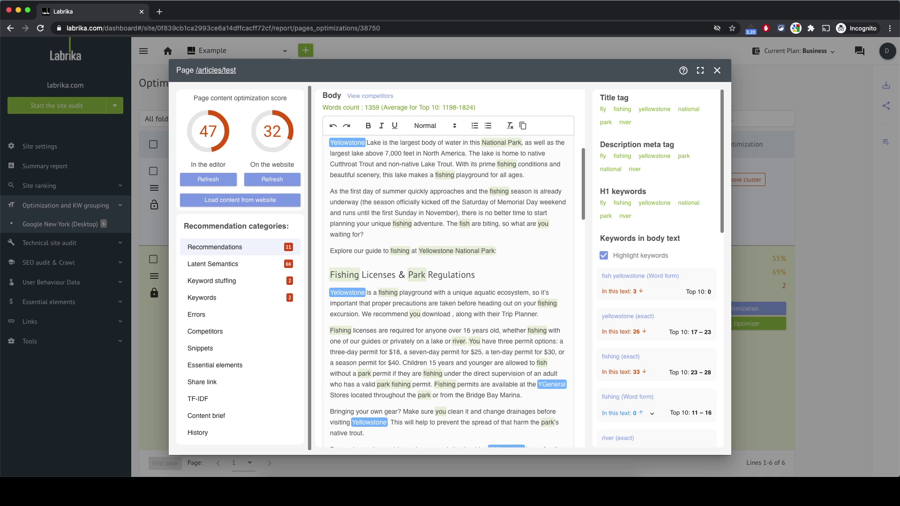
key("BackSpace")
Step: Remove "Yellowstone" after "before visiting" in the paragraph about bringing your own gear and refresh the editor's optimization score
scroll(449, 333, "down", 1)
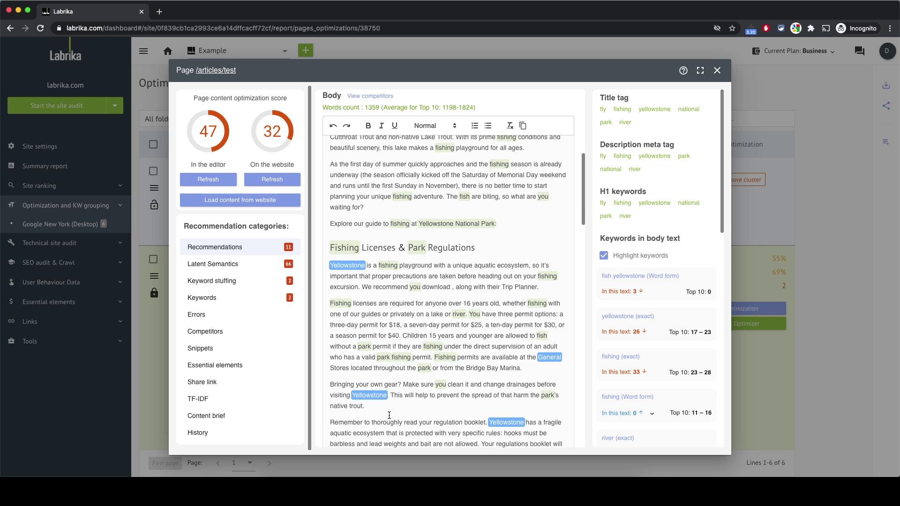
left_click(391, 395)
key("BackSpace")
key("BackSpace")
key("BackSpace")
key("BackSpace")
key("BackSpace")
key("BackSpace")
key("BackSpace")
key("BackSpace")
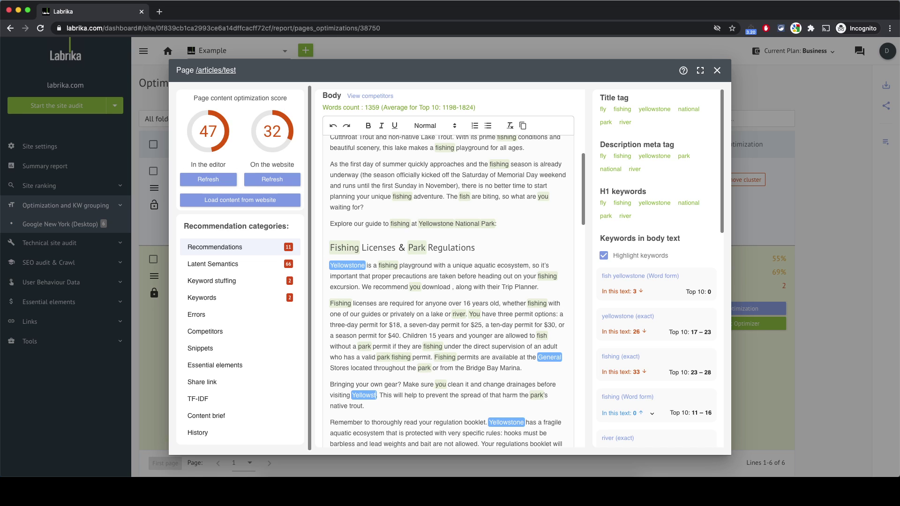
key("BackSpace")
key("BackSpace")
key("BackSpace")
key("BackSpace")
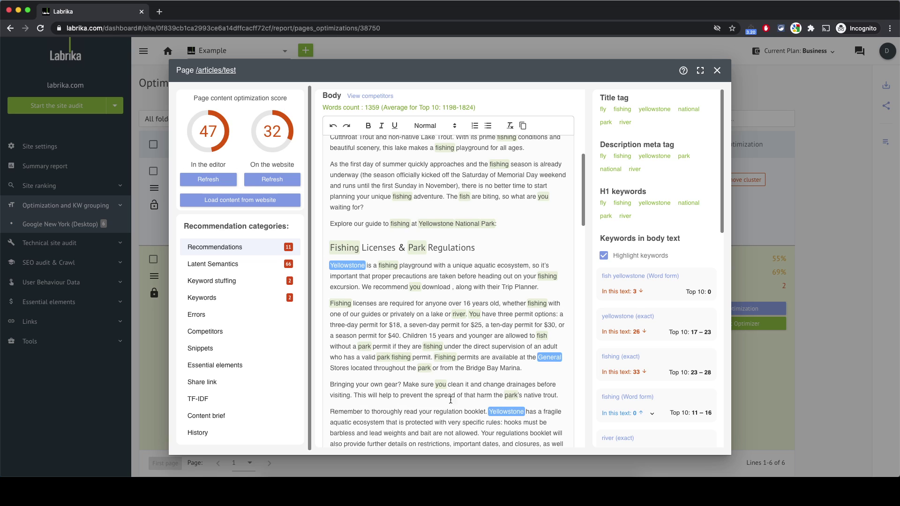
left_click(199, 178)
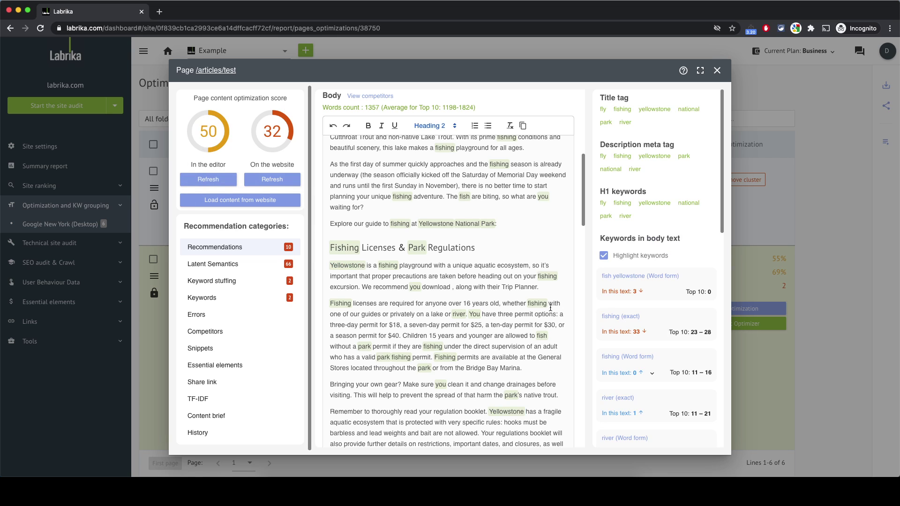
Step: Check the body keyword counts against the Top 10 ranges and look over the page's title, description, H1 and body
scroll(658, 330, "down", 9)
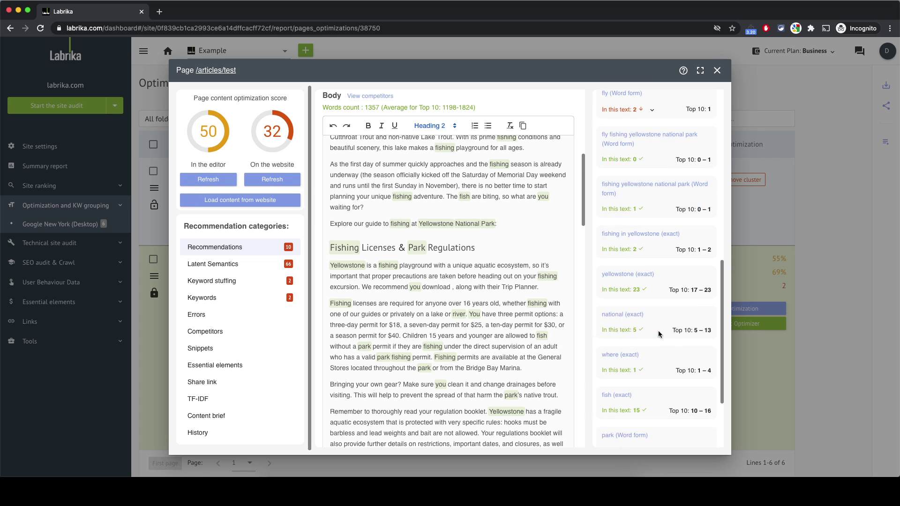
scroll(658, 331, "up", 10)
scroll(492, 271, "up", 10)
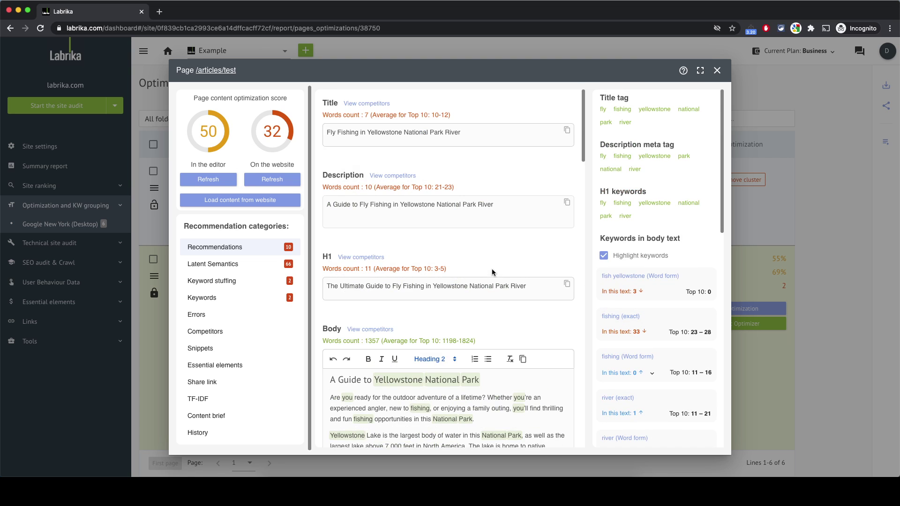
scroll(493, 337, "down", 10)
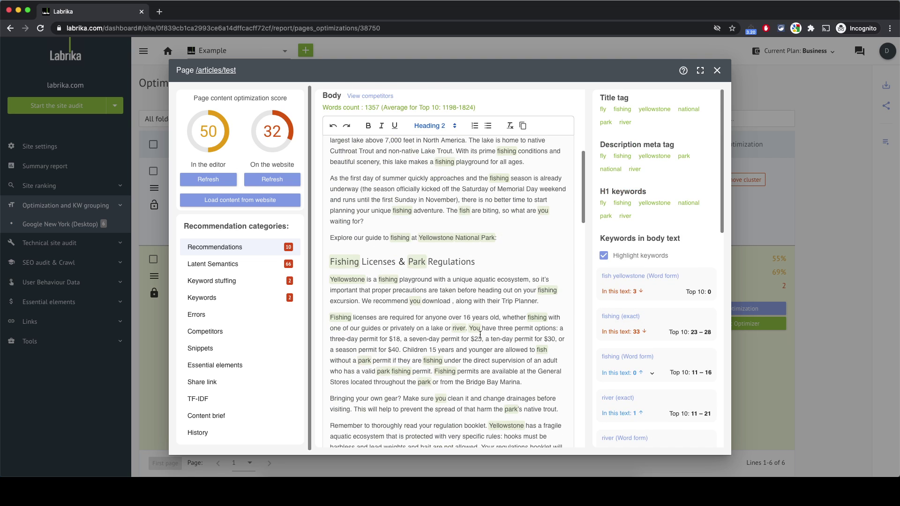
scroll(480, 335, "up", 10)
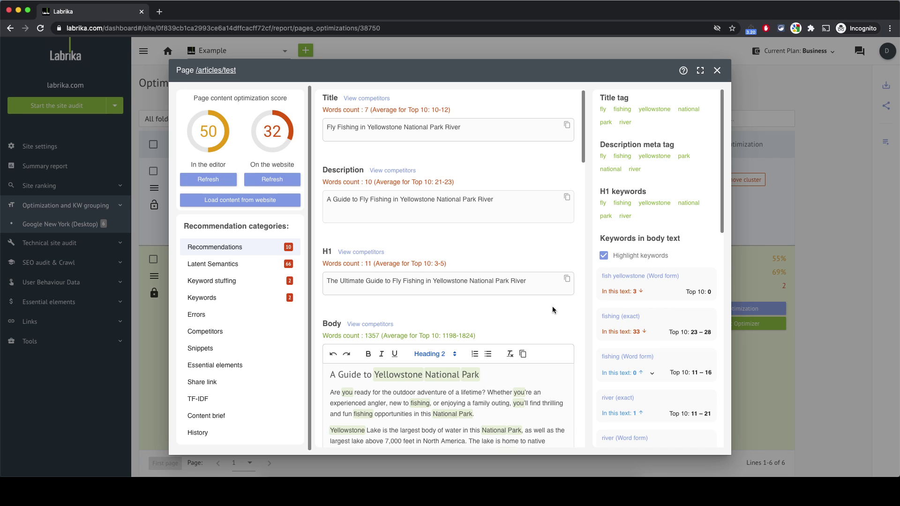
Step: Expand and examine the example word forms offered for the body keyword "fishing (Word form)"
scroll(656, 370, "down", 1)
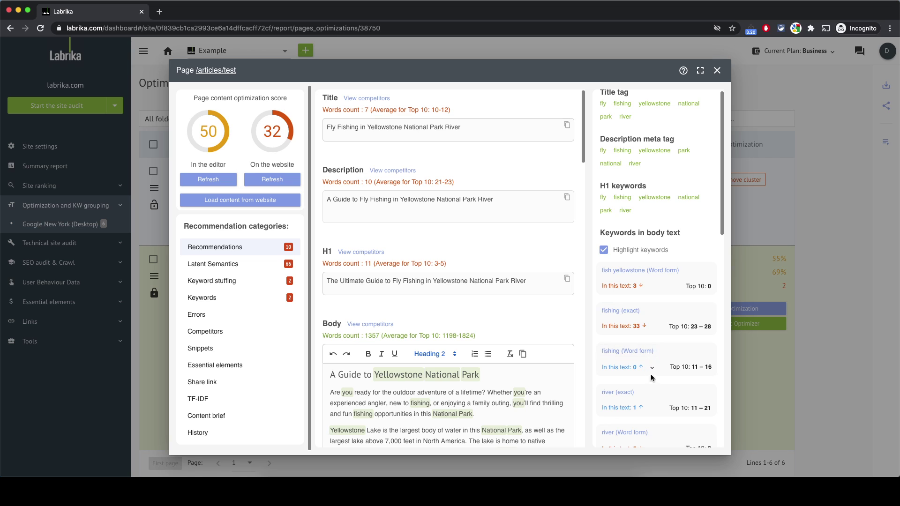
mouse_move(643, 356)
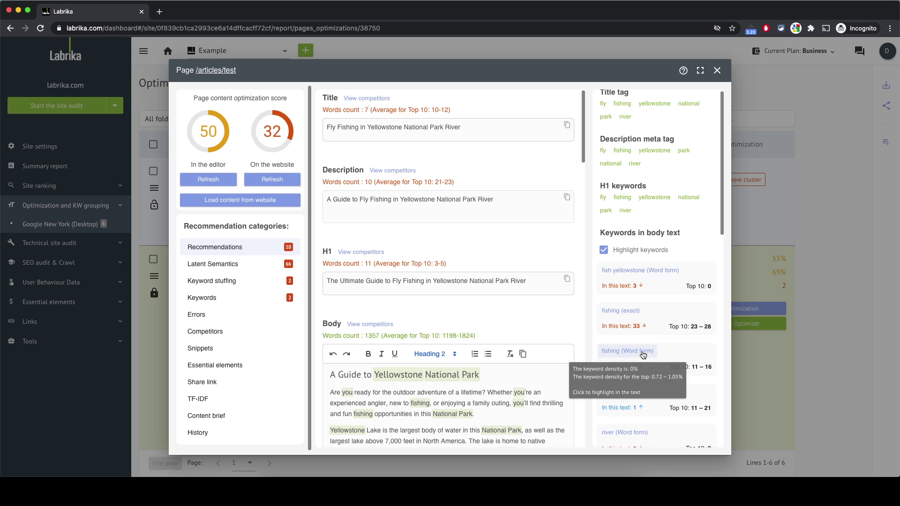
scroll(671, 366, "down", 1)
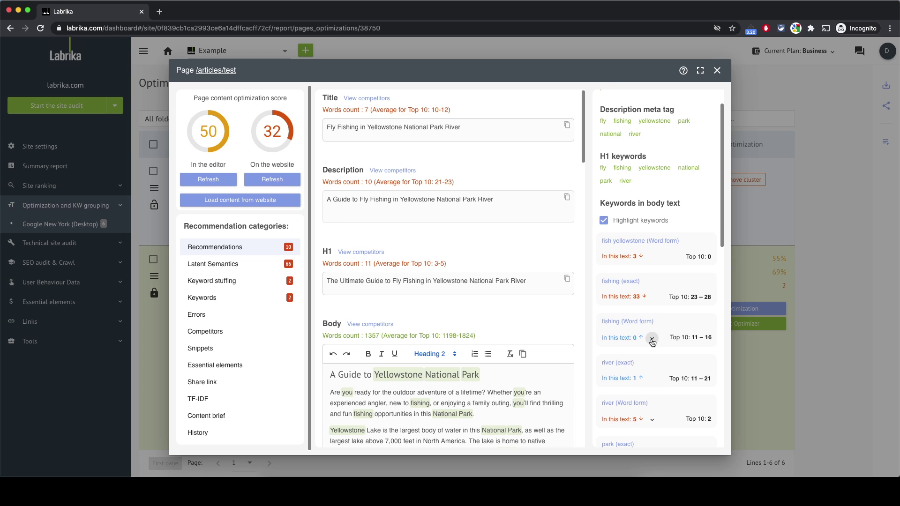
left_click(652, 341)
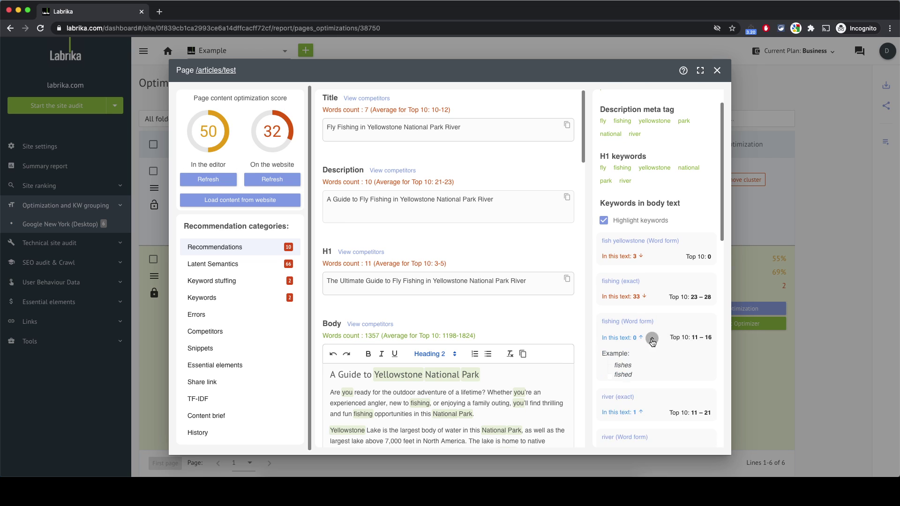
double_click(630, 369)
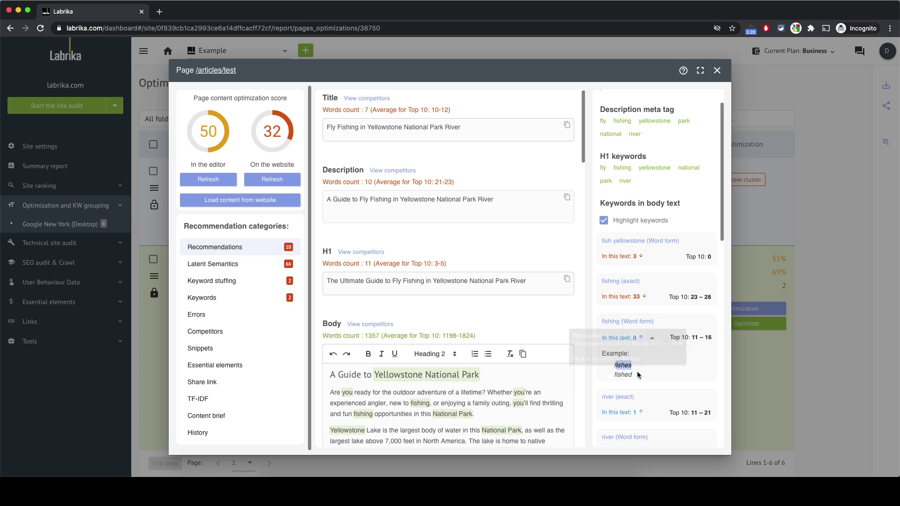
left_click_drag(634, 376, 615, 366)
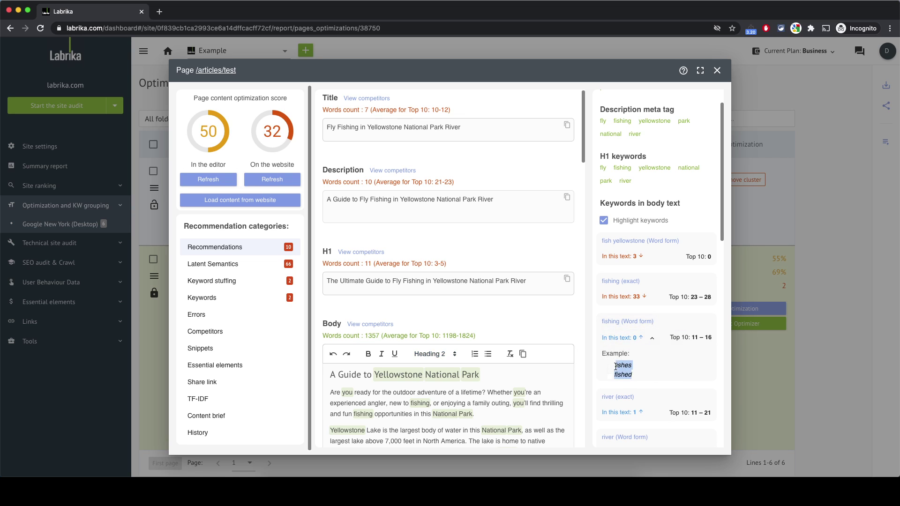
mouse_move(632, 332)
scroll(649, 368, "down", 1)
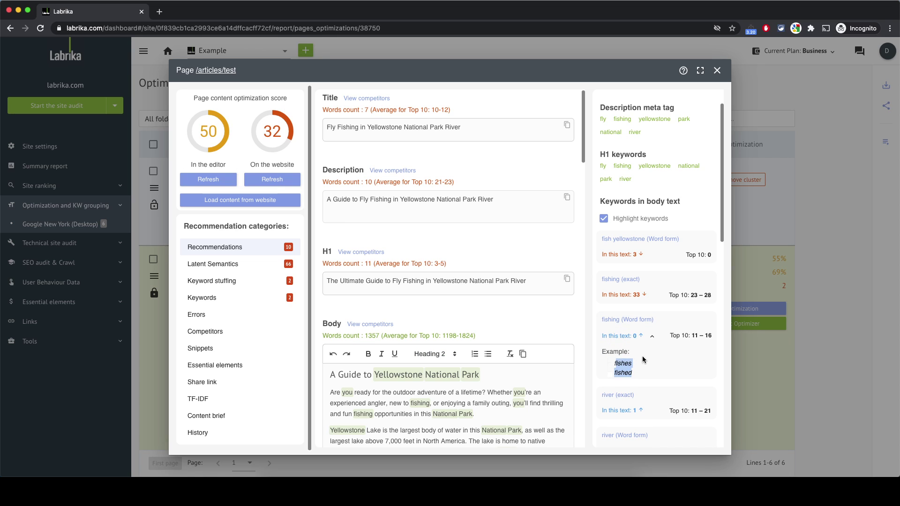
left_click(559, 326)
scroll(553, 305, "up", 1)
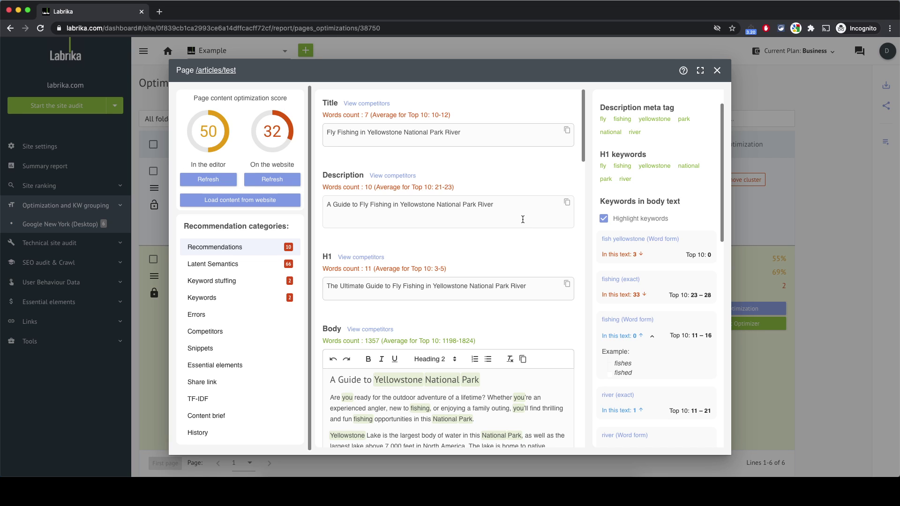
Step: Show the Latent Semantics recommendations and open the competitors list for the body text
left_click(210, 265)
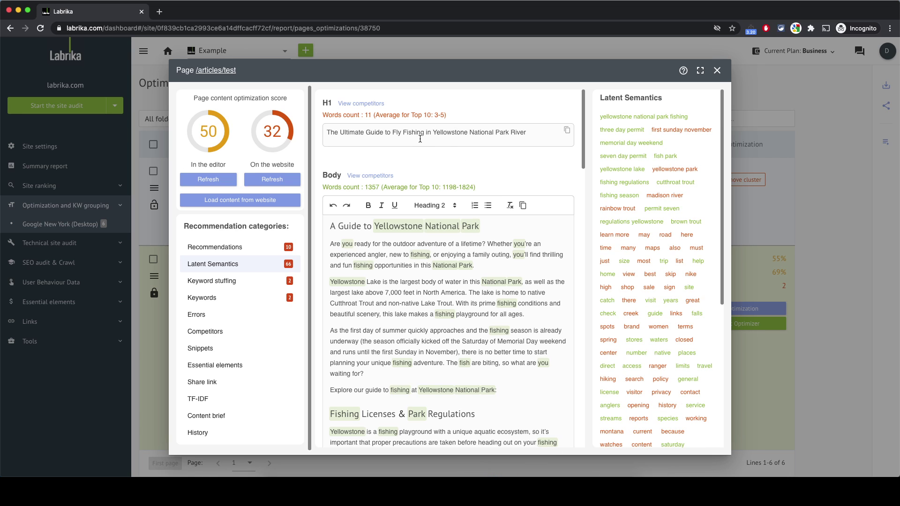
left_click(374, 177)
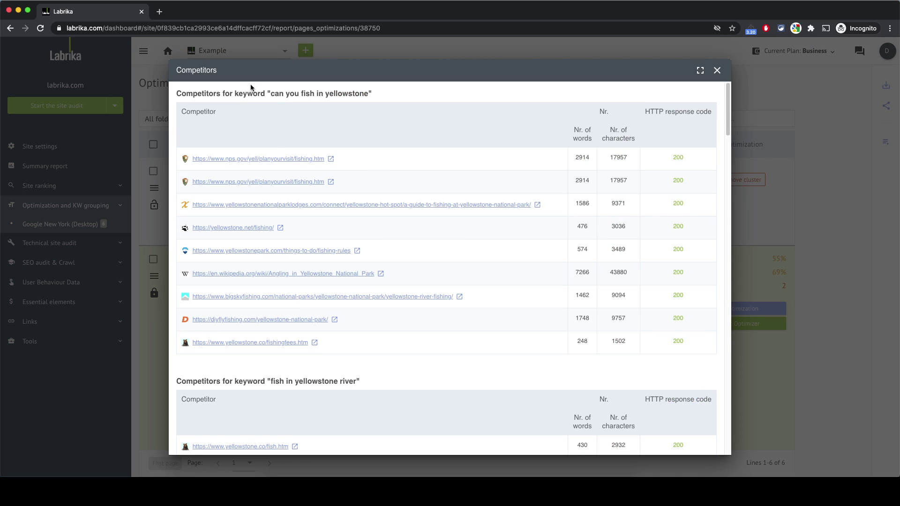
Step: Examine the word counts of the competitors for the keyword "can you fish in yellowstone"
left_click_drag(368, 93, 301, 94)
left_click(477, 151)
scroll(451, 330, "down", 5)
scroll(447, 305, "up", 5)
double_click(581, 273)
left_click(560, 276)
Step: Examine the word and character counts of the competitors for the keyword "fish in yellowstone river"
scroll(528, 287, "down", 5)
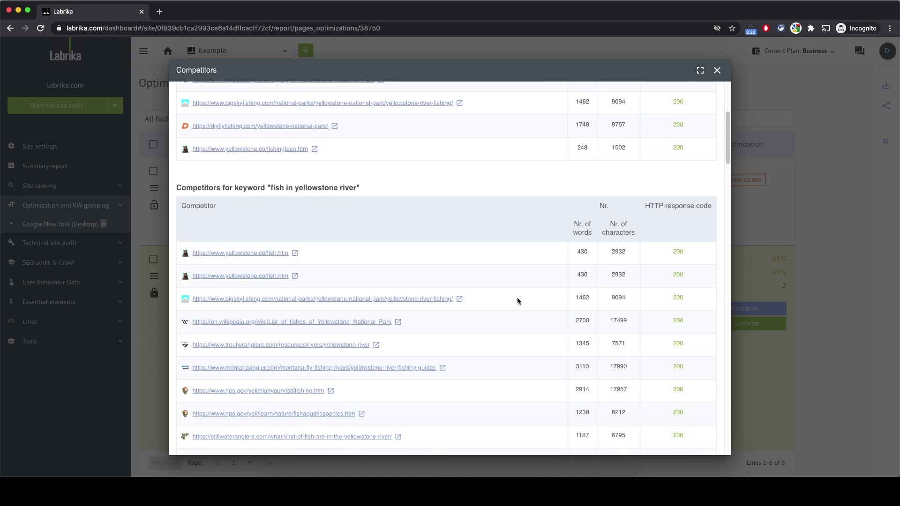
scroll(517, 300, "down", 2)
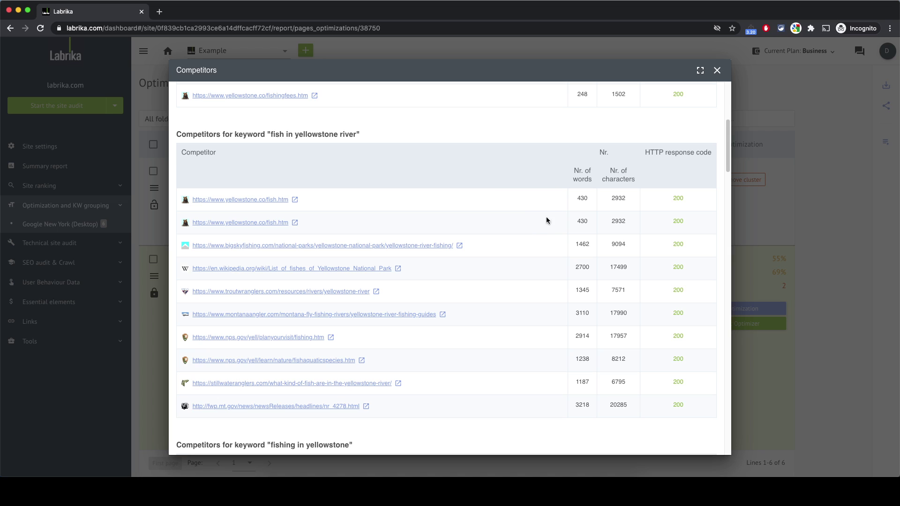
scroll(556, 239, "down", 1)
scroll(553, 244, "down", 2)
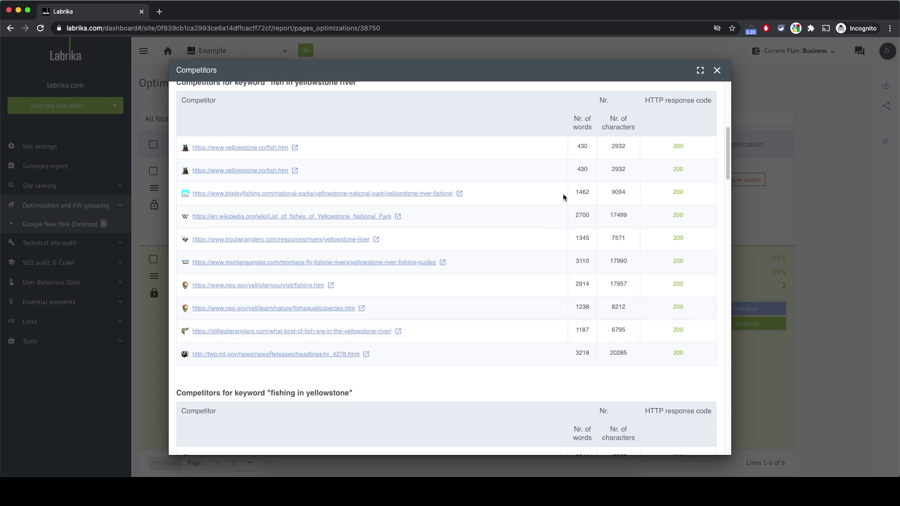
scroll(537, 218, "down", 1)
scroll(536, 218, "down", 1)
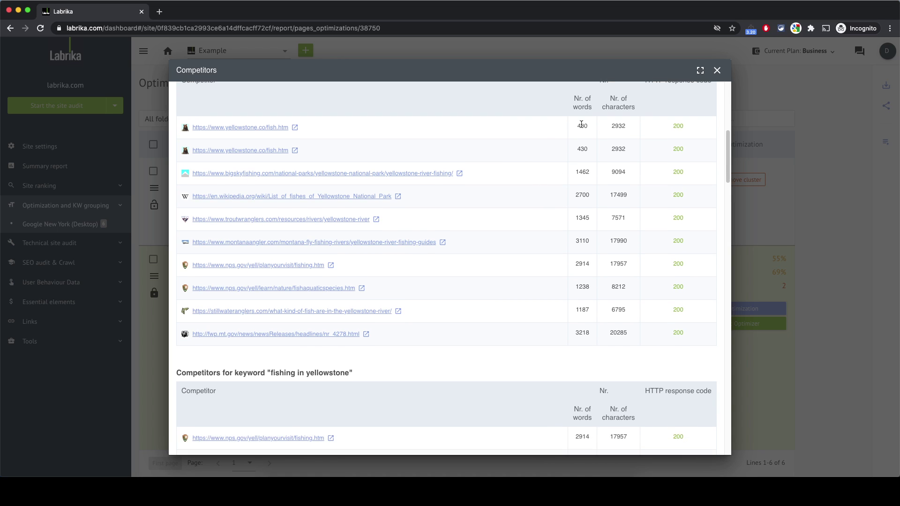
Step: Review the competitor tables from "fishing in yellowstone" through "where to fish in yellowstone", and close the competitors list
scroll(584, 231, "down", 10)
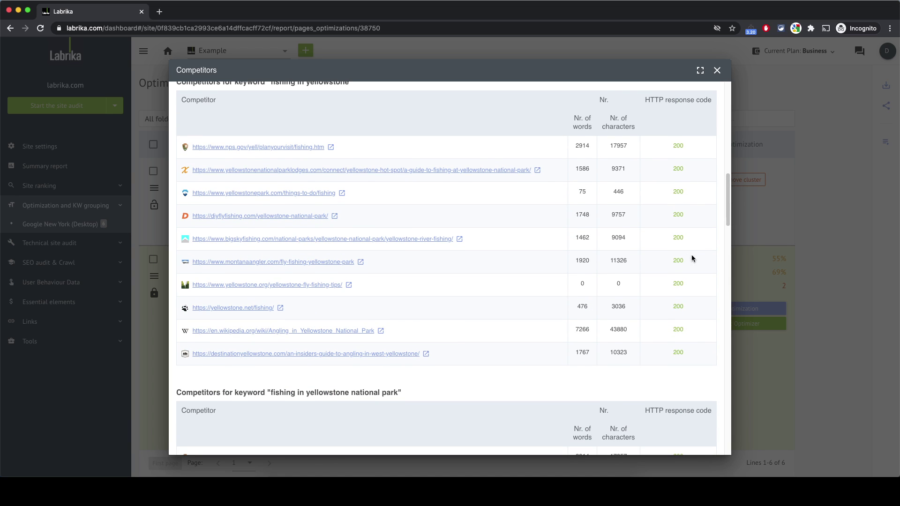
scroll(687, 243, "down", 1)
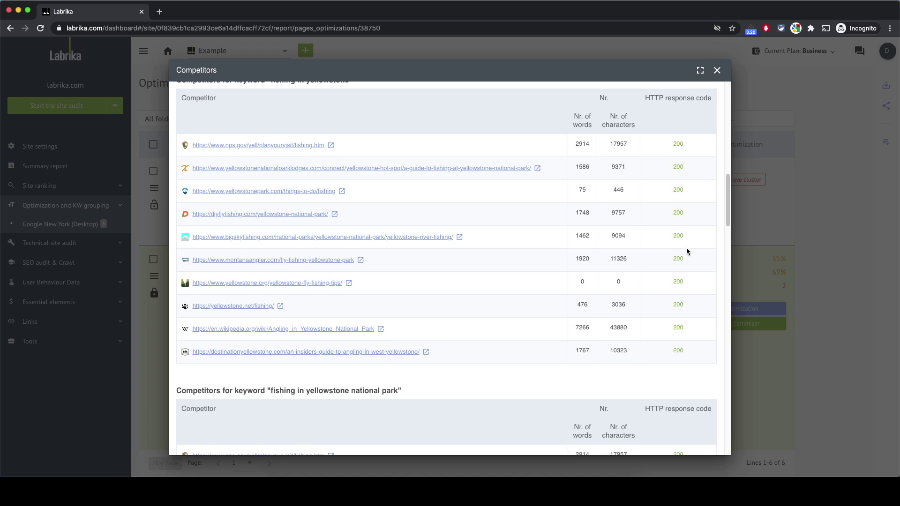
scroll(687, 248, "down", 9)
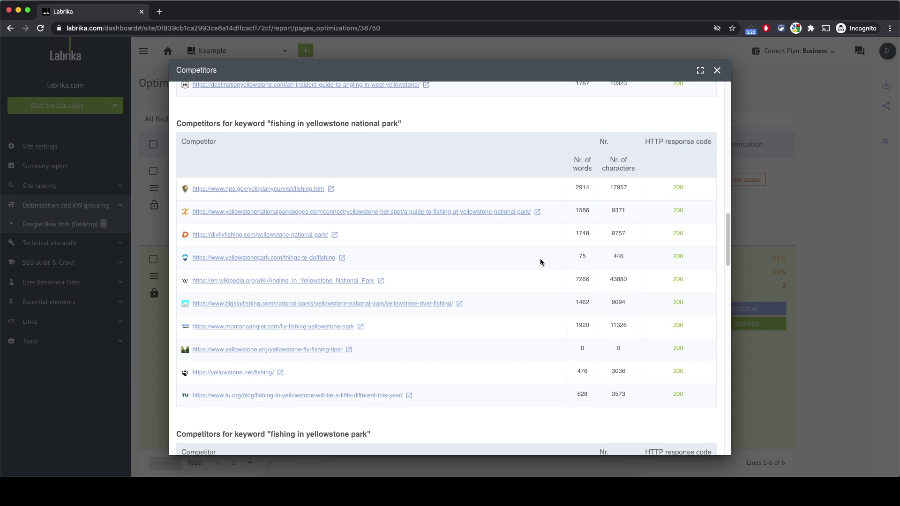
scroll(535, 241, "down", 10)
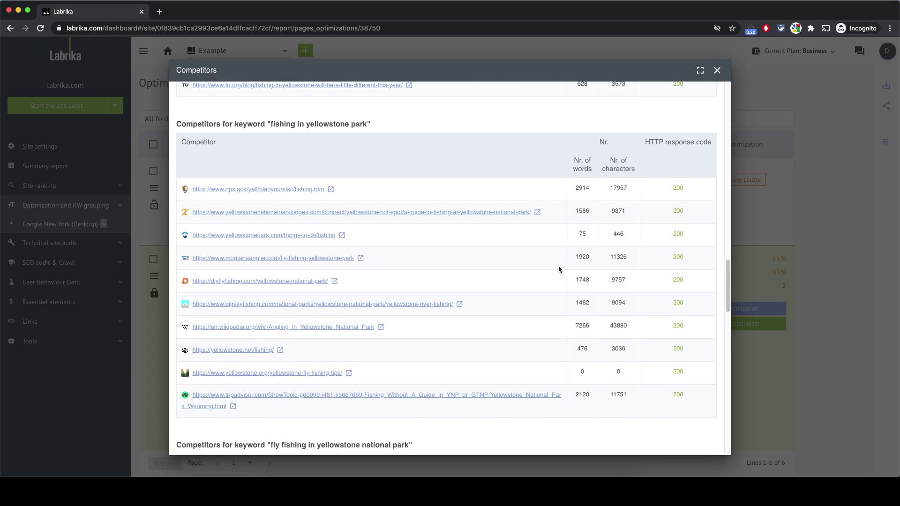
scroll(582, 225, "down", 8)
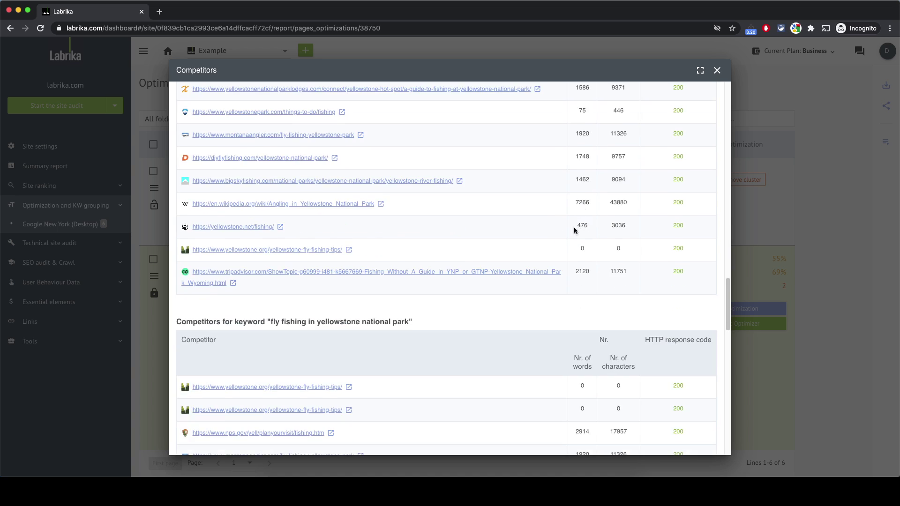
scroll(568, 240, "down", 14)
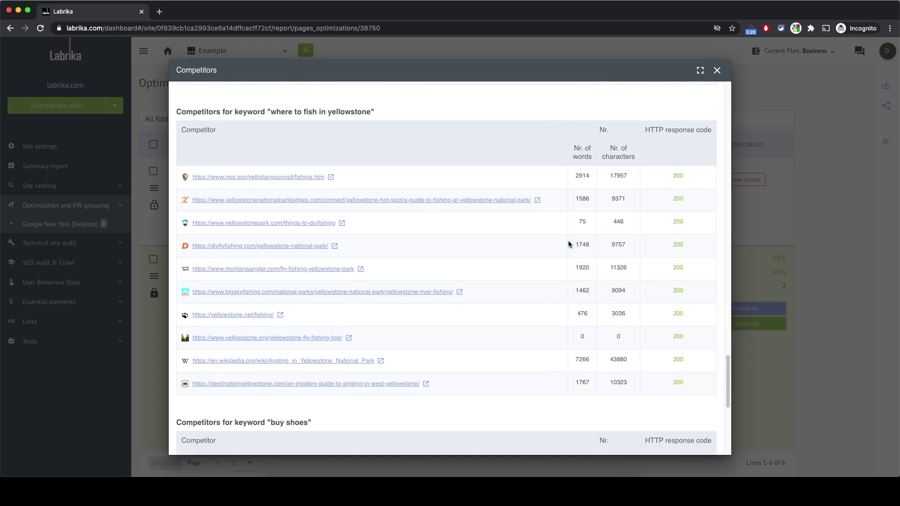
left_click(717, 70)
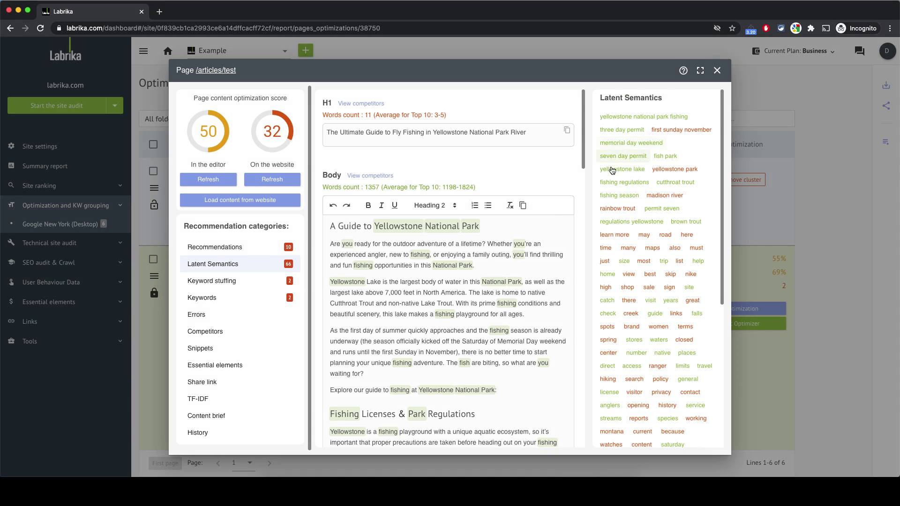
Step: Locate "memorial day weekend" in the body text and check how competitors use the missing phrase "first sunday november"
left_click(615, 148)
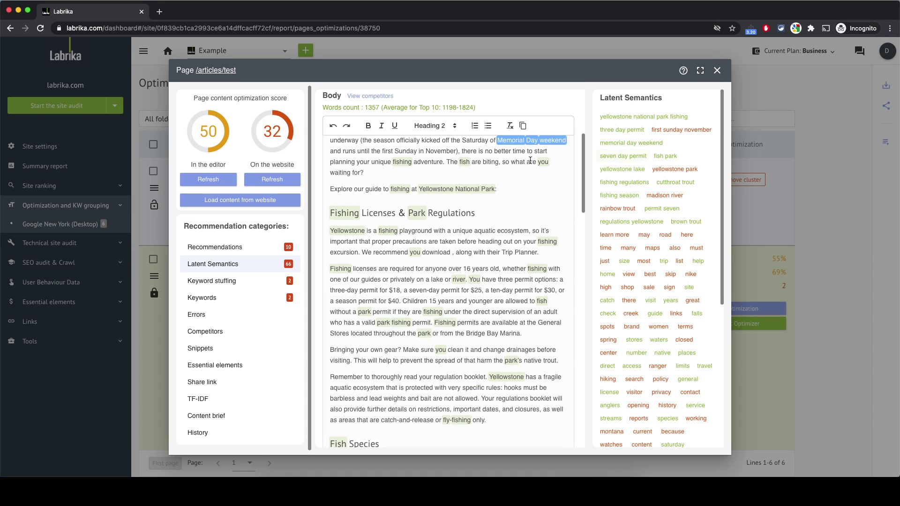
left_click(666, 131)
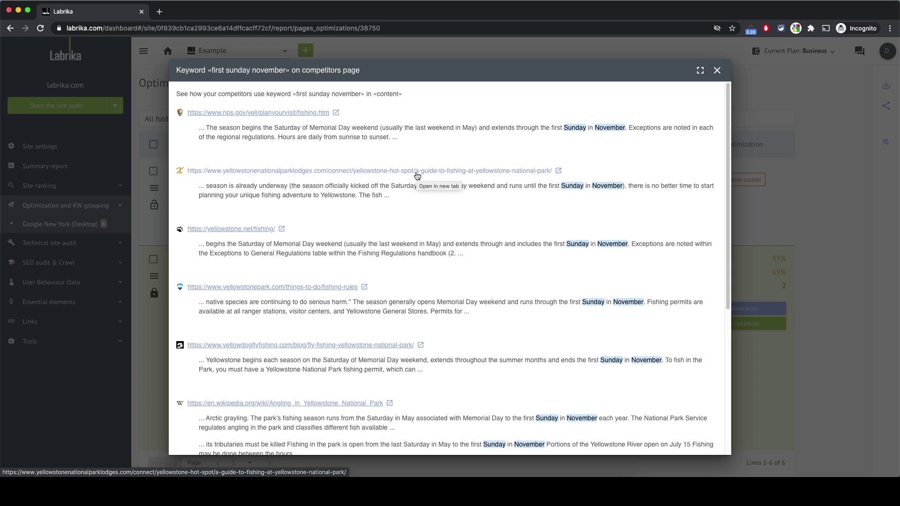
left_click(717, 70)
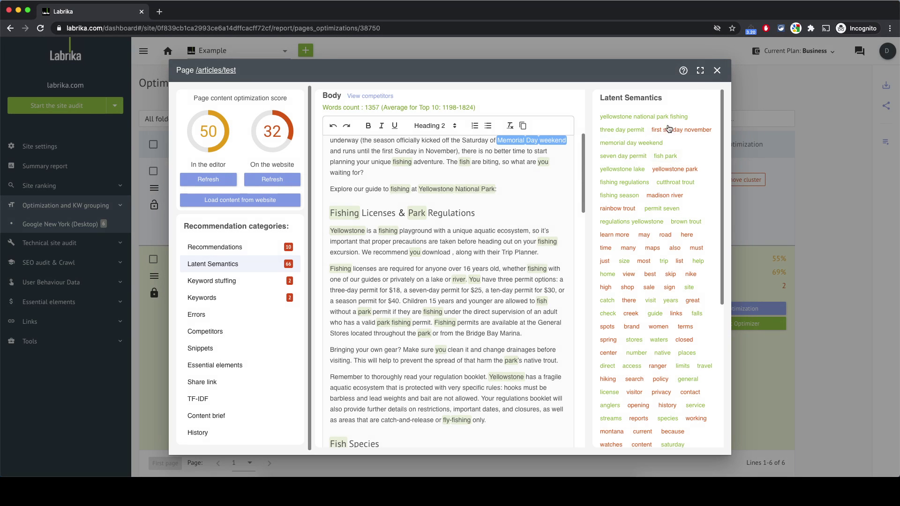
Step: Look through the body text and the full list of Latent Semantics words for used and missing terms
scroll(465, 314, "down", 5)
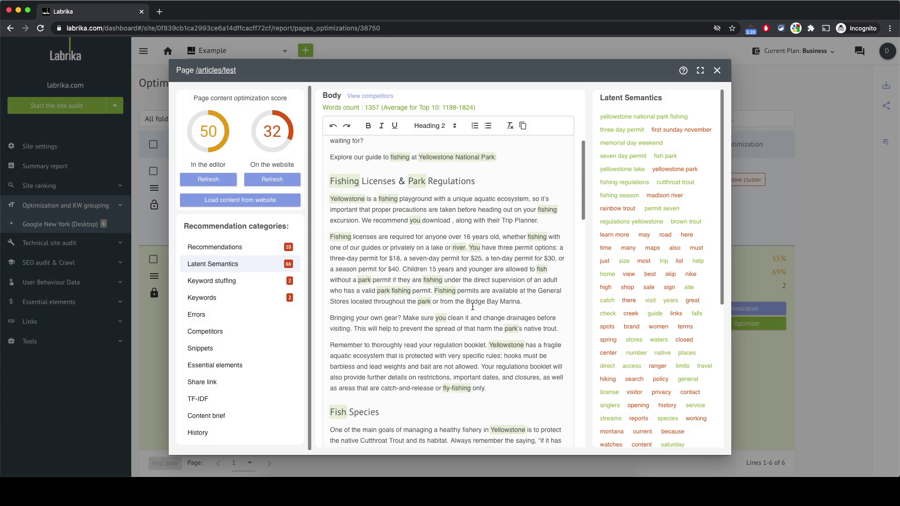
scroll(465, 314, "down", 10)
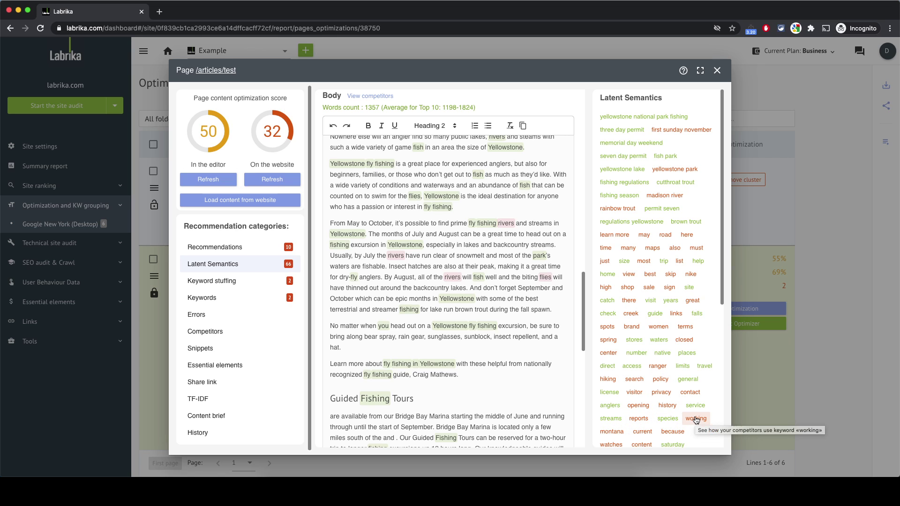
scroll(684, 421, "down", 2)
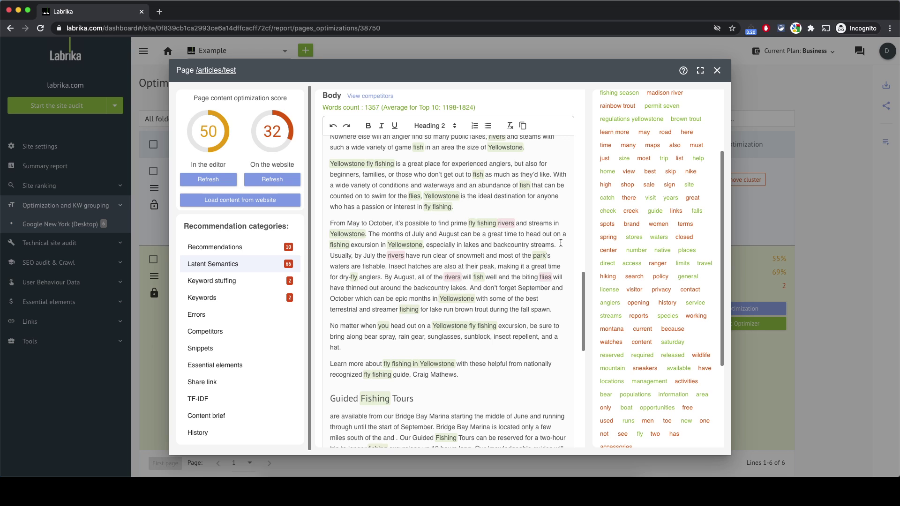
scroll(656, 246, "up", 3)
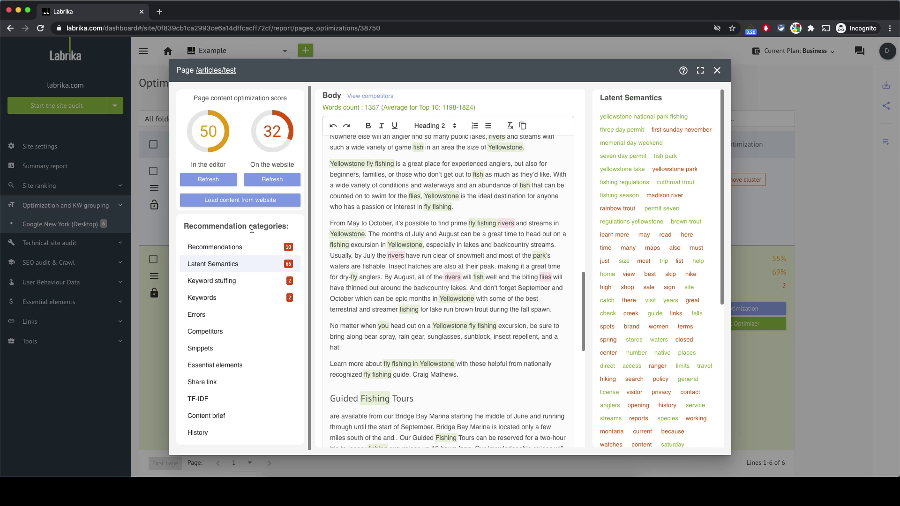
Step: Show the Recommendations category and compare the body keyword counts with their Top 10 ranges
left_click(232, 251)
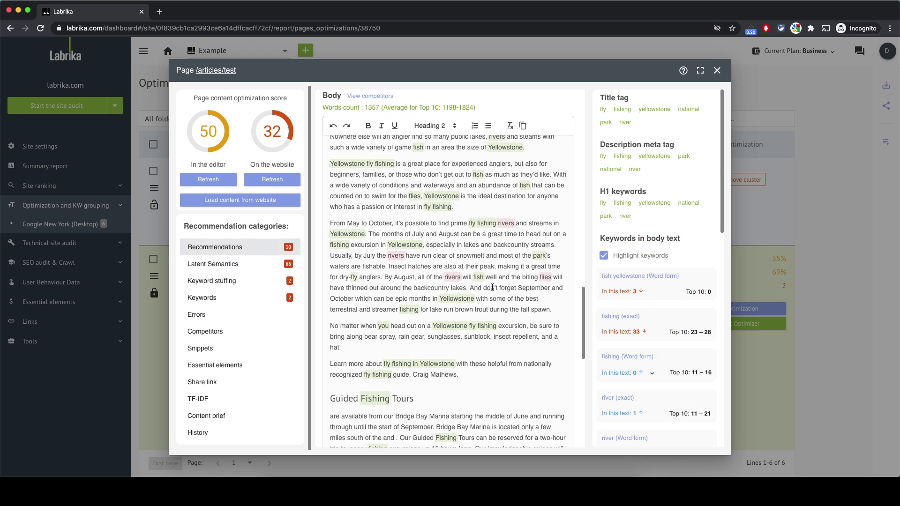
scroll(643, 200, "down", 2)
scroll(644, 200, "down", 5)
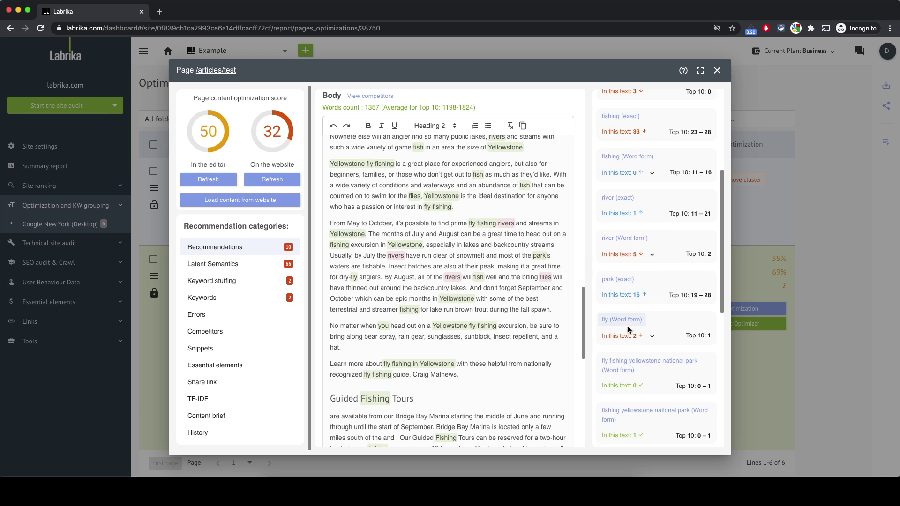
scroll(633, 336, "up", 10)
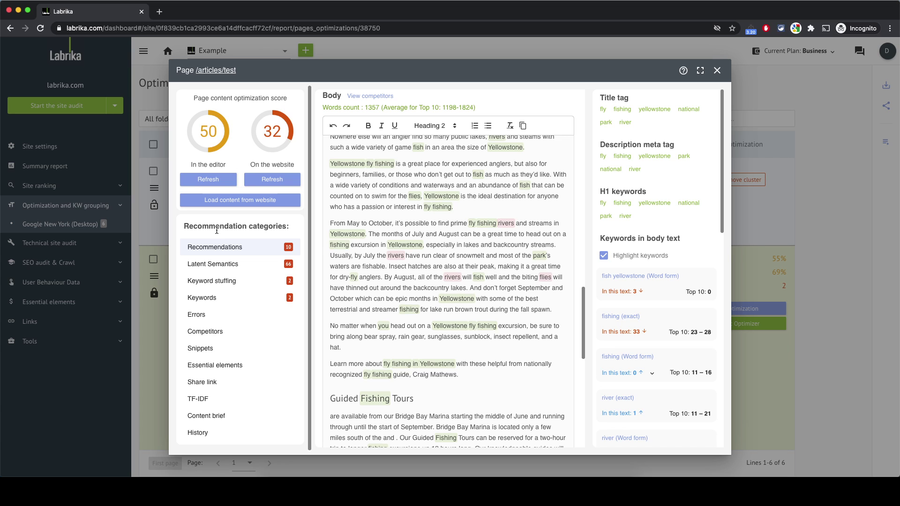
scroll(400, 254, "up", 14)
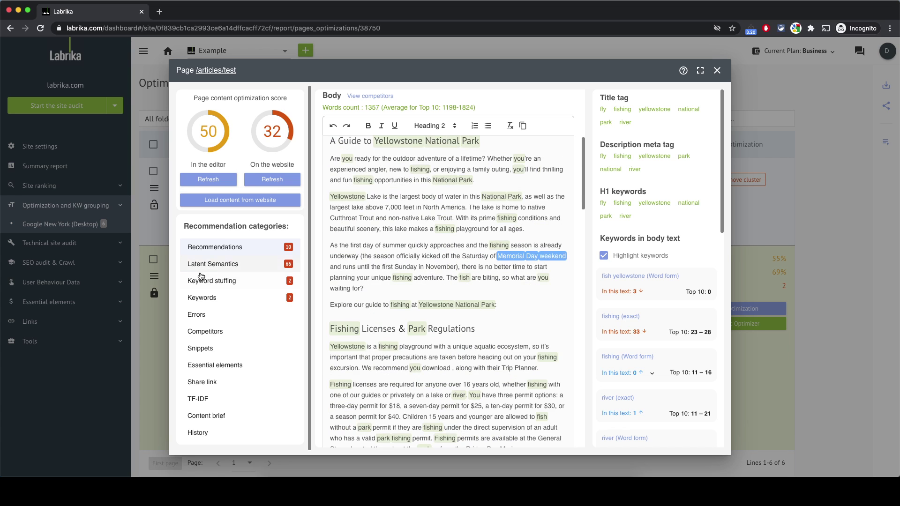
Step: Compare the Latent Semantics words with the H1 and body, and return to the Recommendations and the page's title
left_click(209, 264)
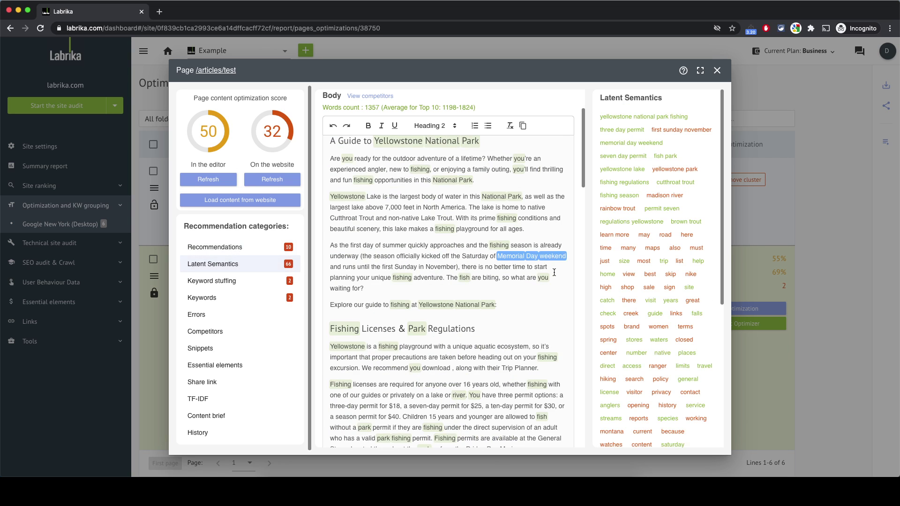
scroll(528, 240, "up", 3)
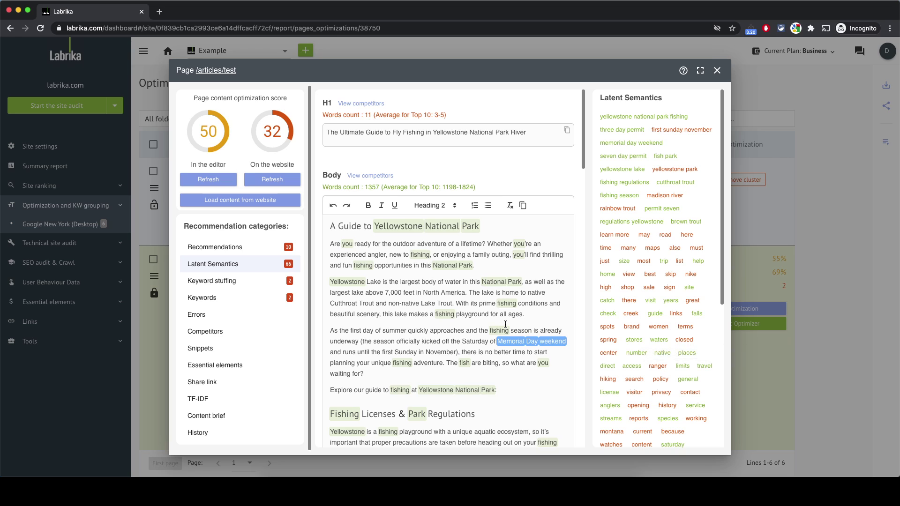
scroll(505, 324, "down", 1)
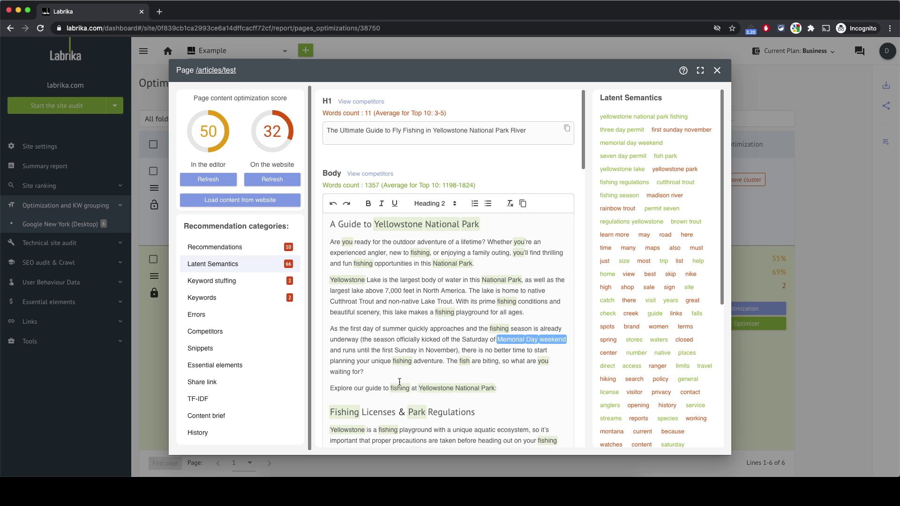
left_click(265, 251)
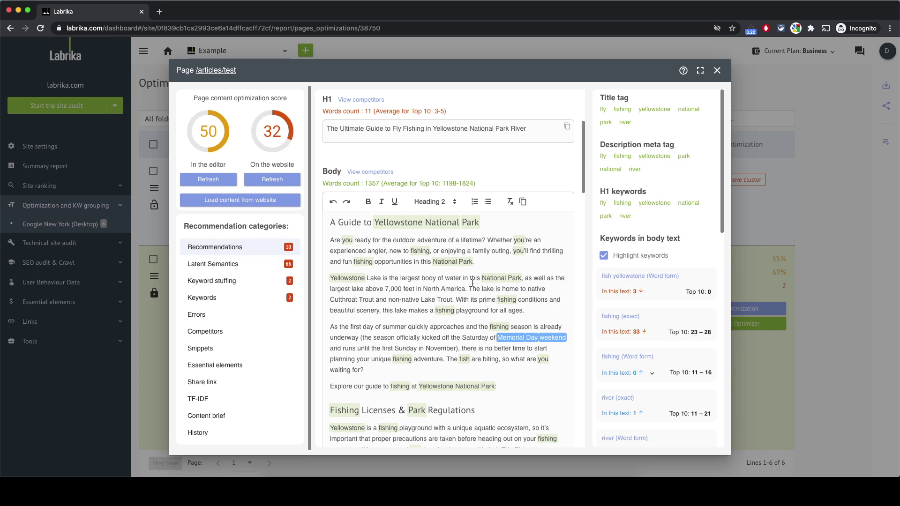
scroll(475, 281, "down", 3)
scroll(475, 281, "up", 10)
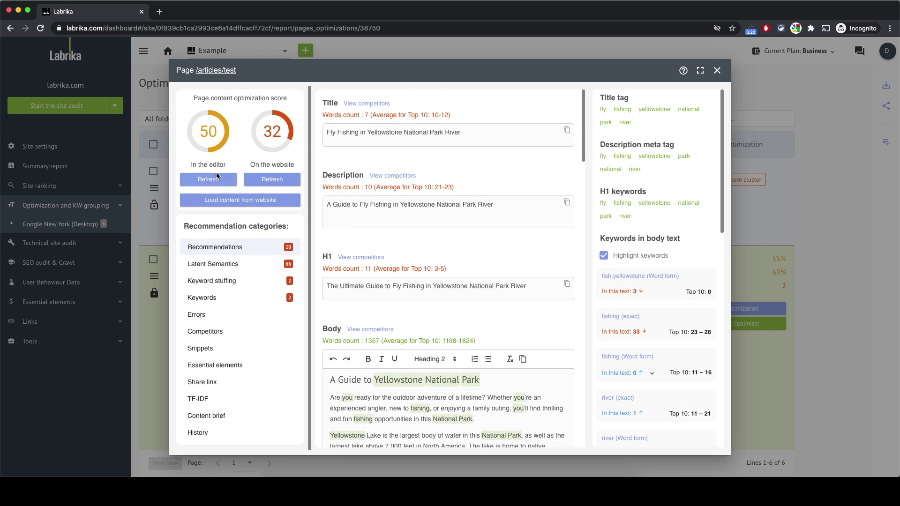
Step: Refresh the optimization score of the page on the website and copy the title text
left_click(284, 181)
left_click(566, 133)
scroll(547, 350, "down", 1)
scroll(548, 350, "up", 1)
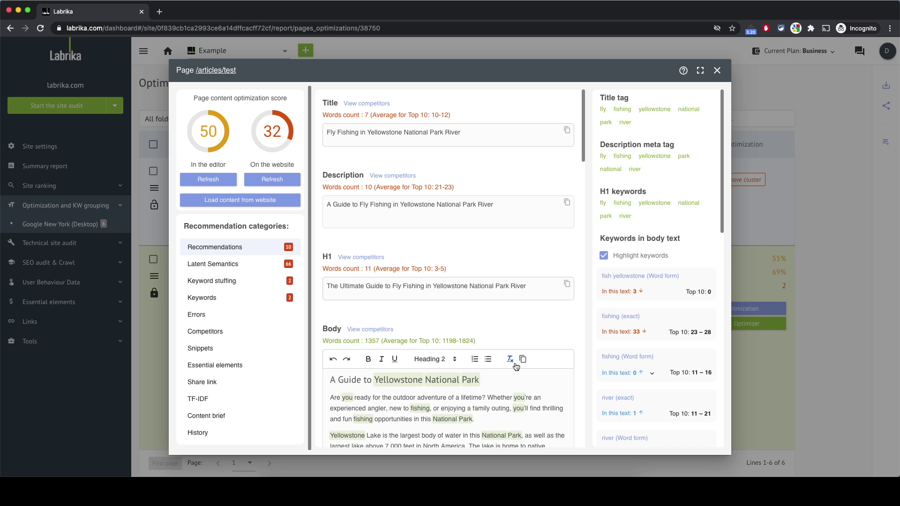